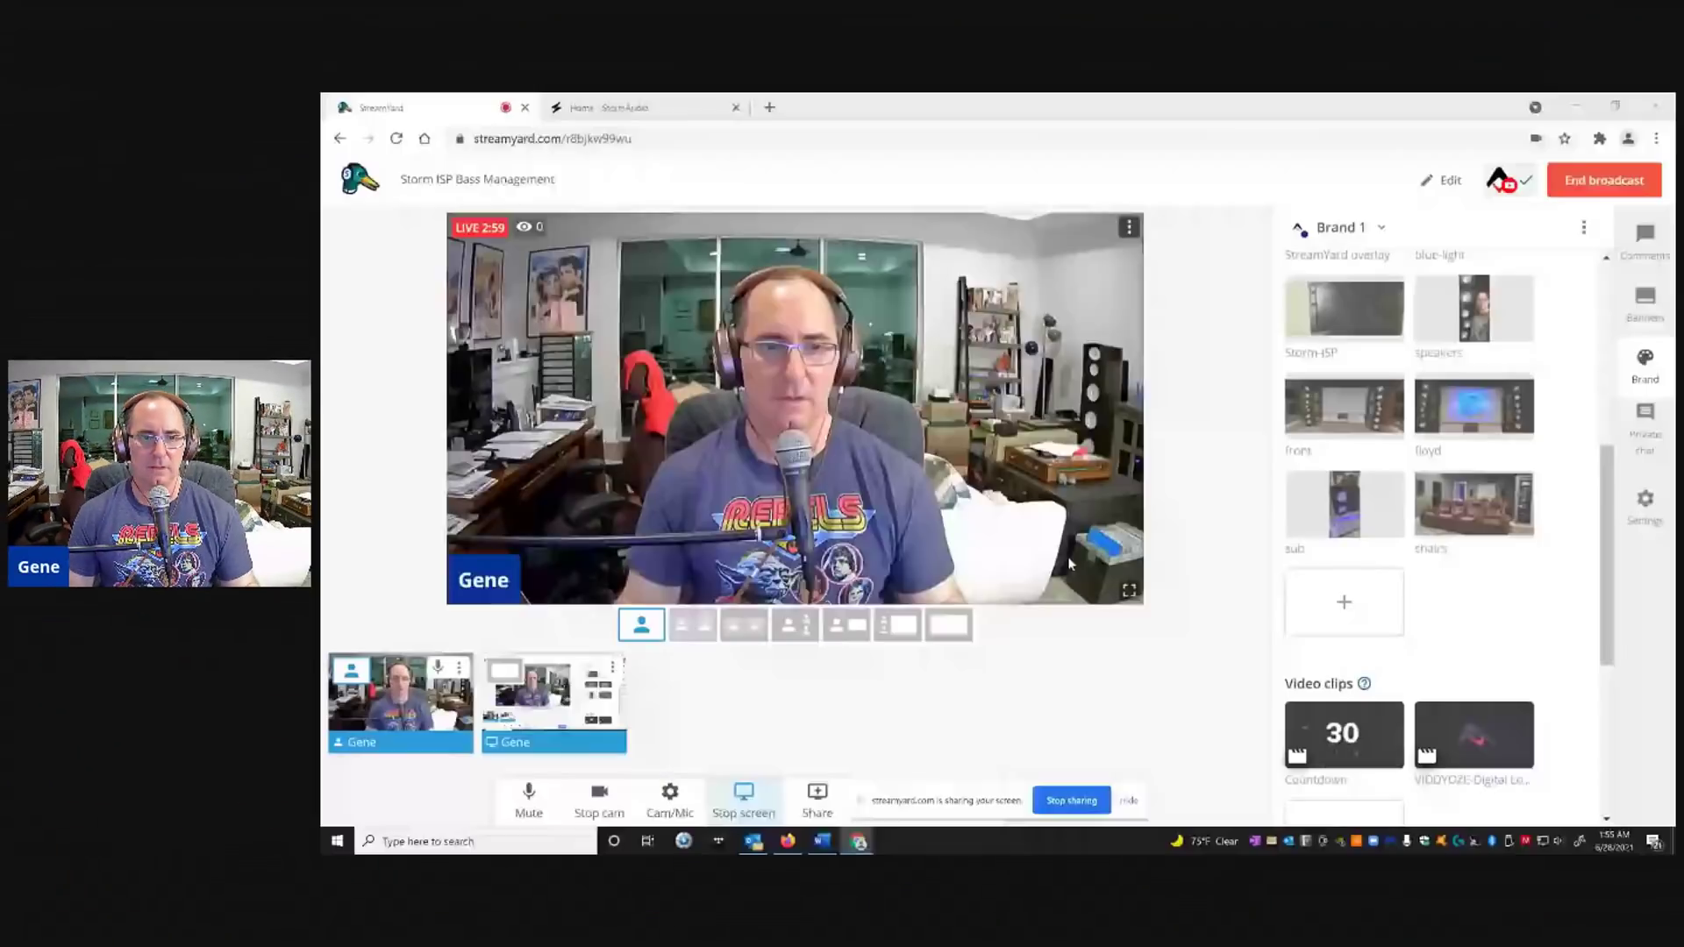
# Put the shared screen full-stage in StreamYard and bring up the StormAudio home page tab
pyautogui.click(507, 672)
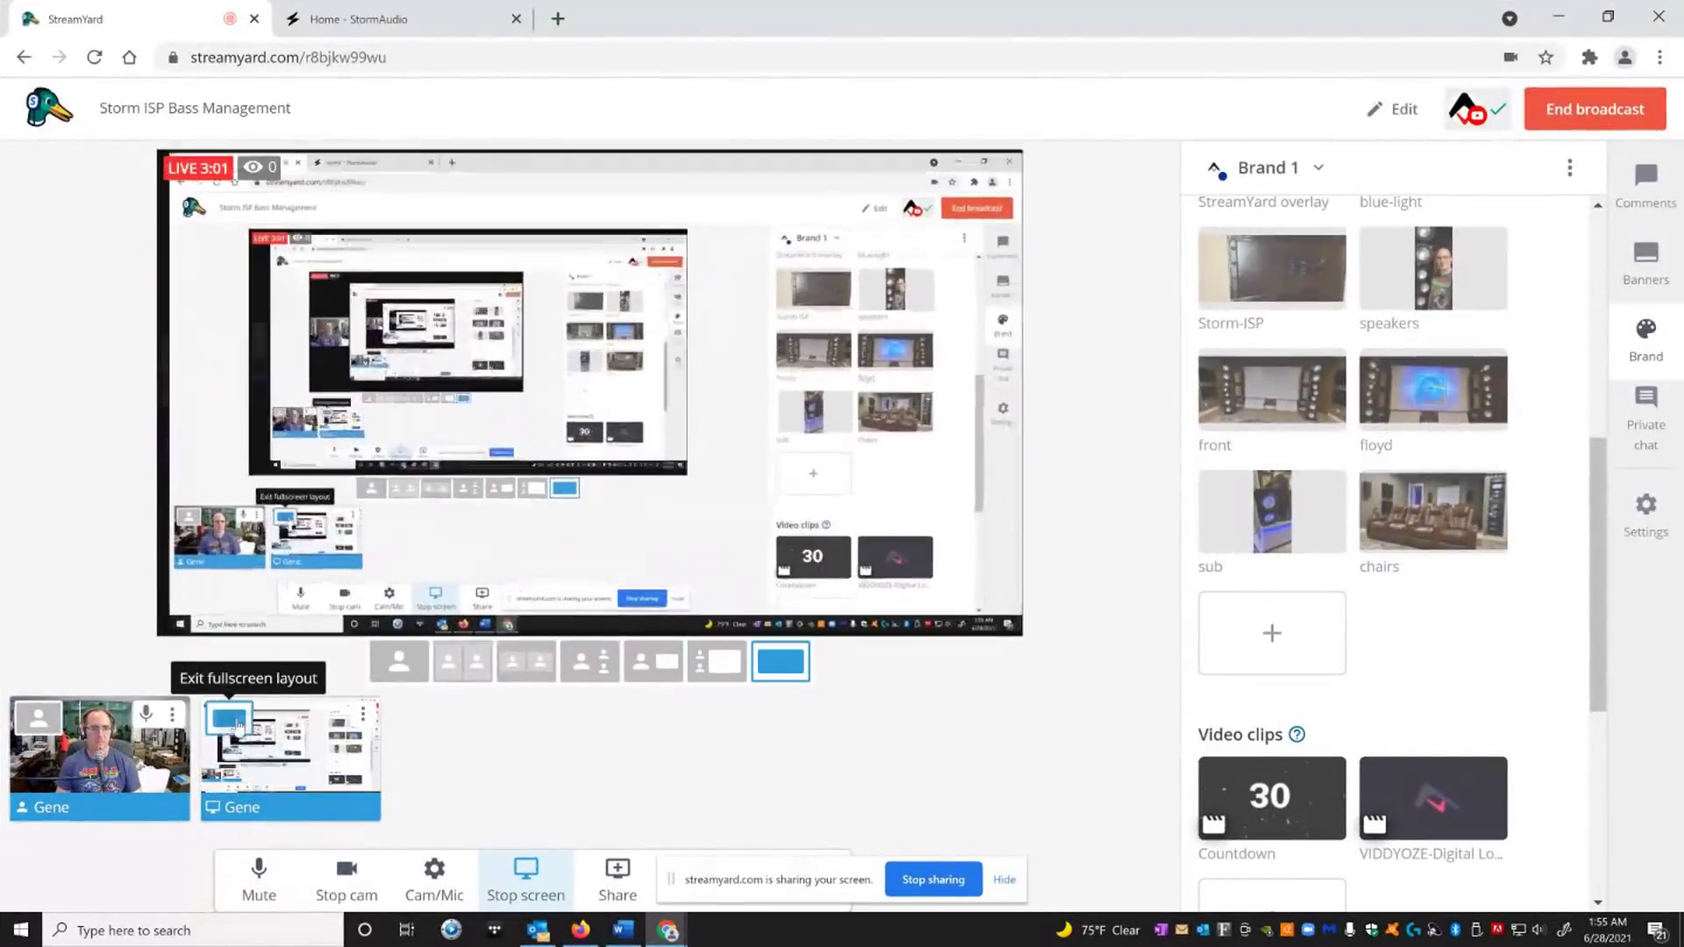
pyautogui.click(354, 18)
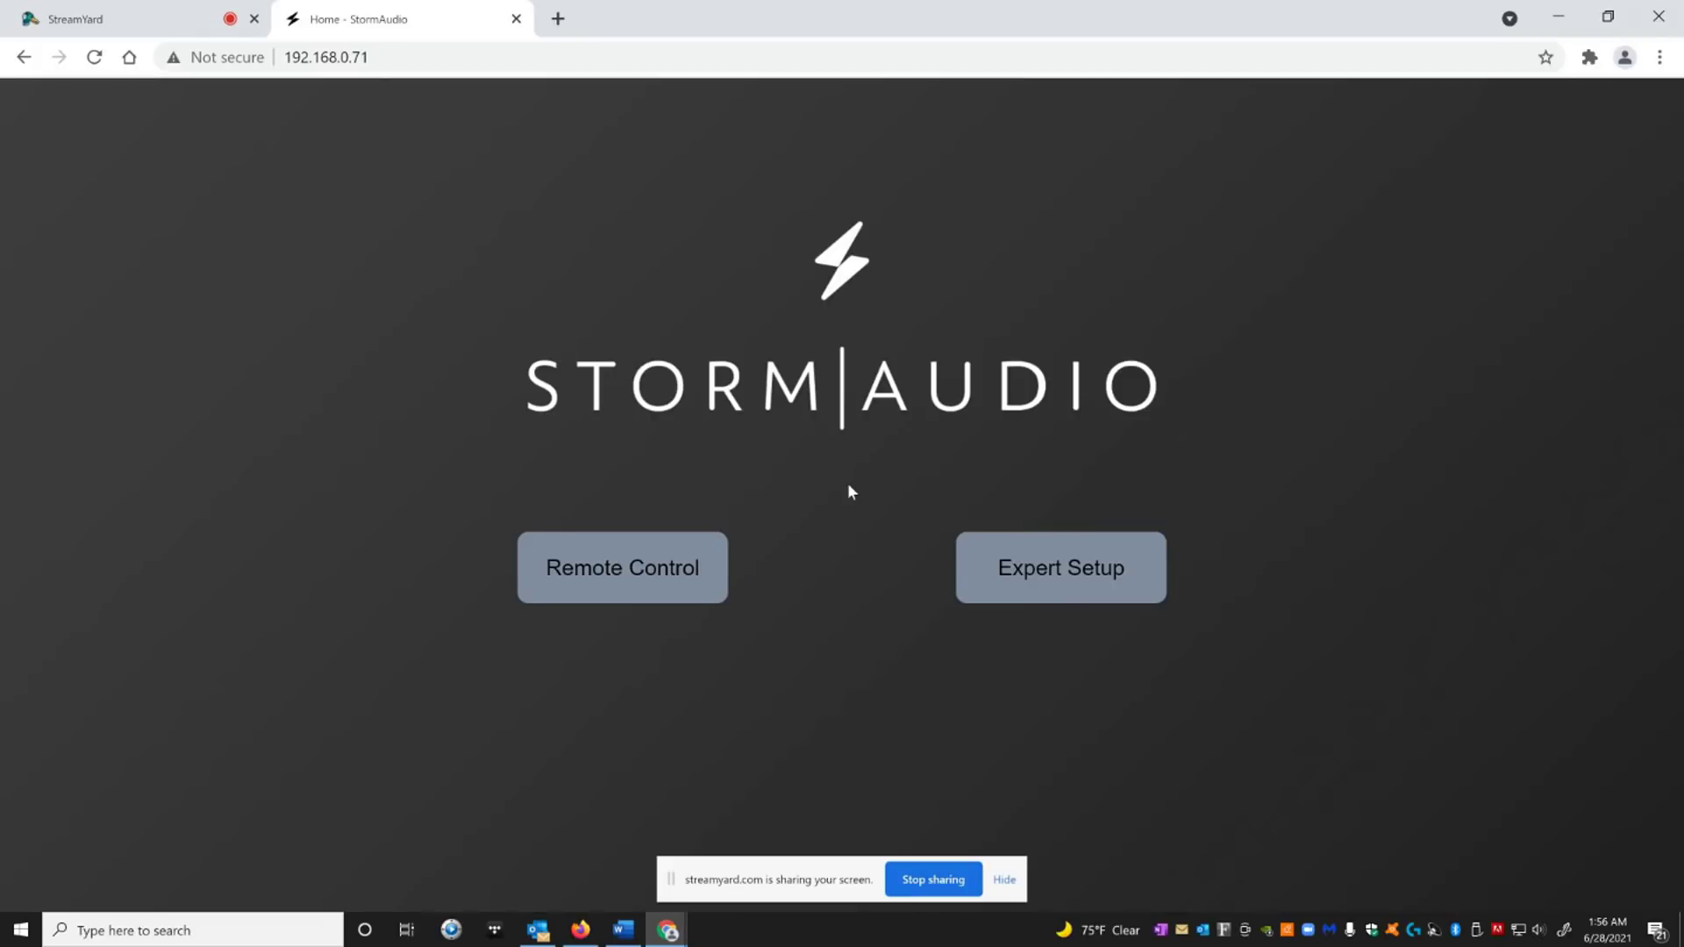
# Enter Expert Setup to view the ISP MK2 system status and network settings
pyautogui.click(1015, 572)
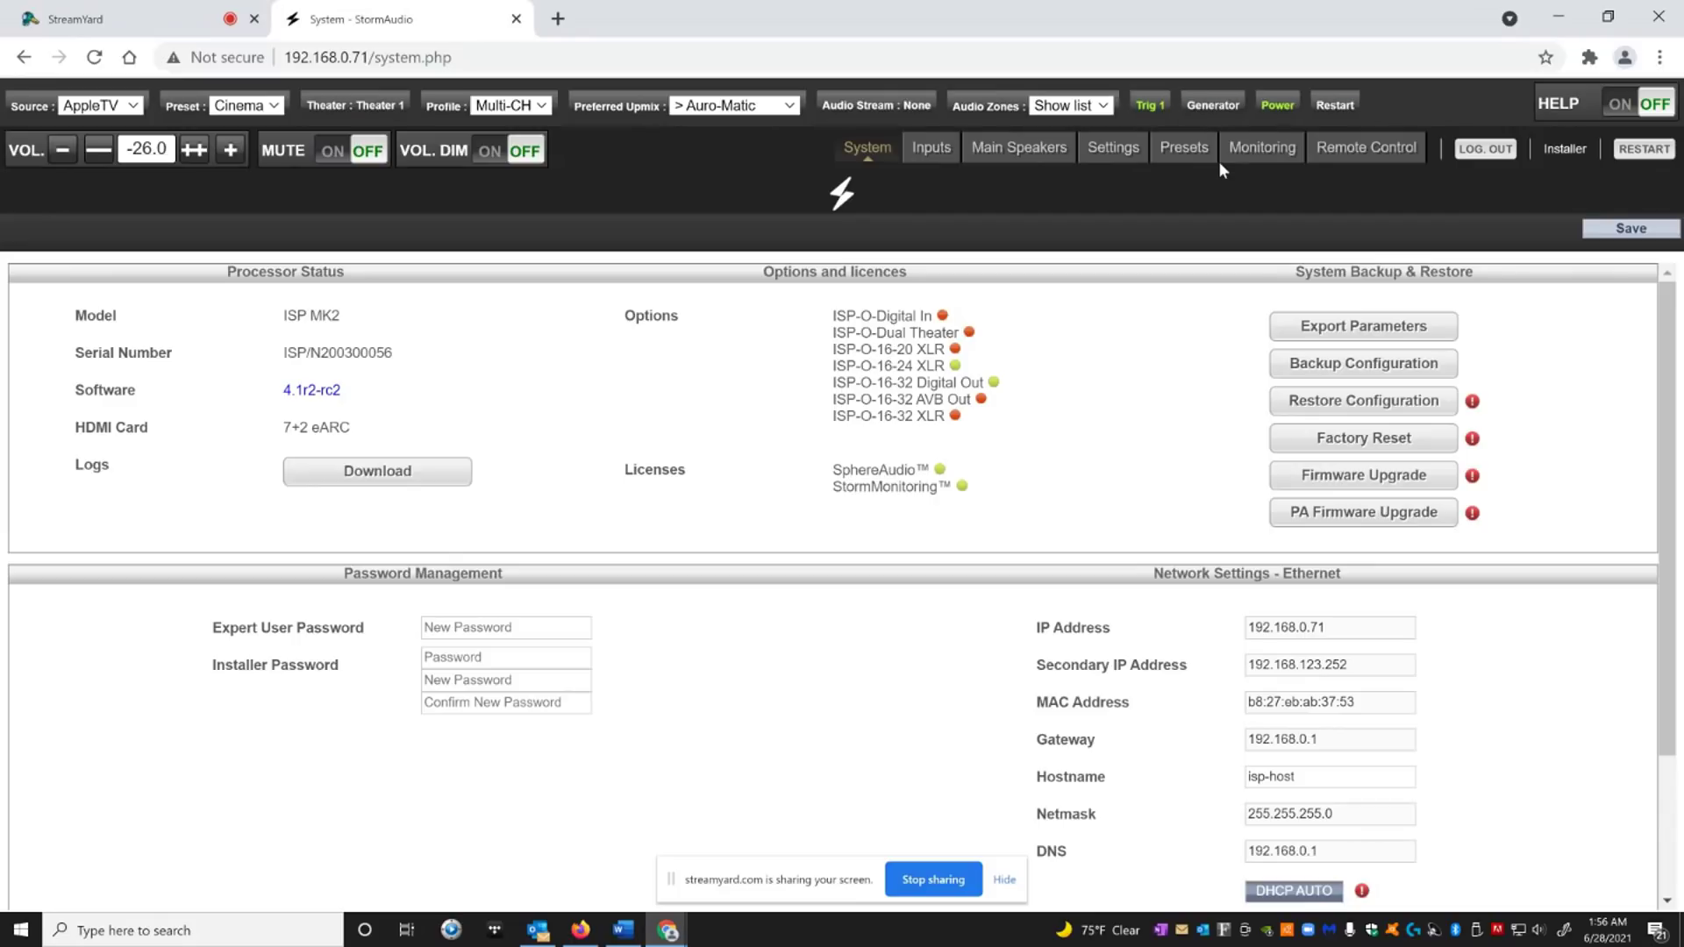
# Open Main Speakers and review Theater 1's 9.1.4.0 channel table
pyautogui.click(1041, 161)
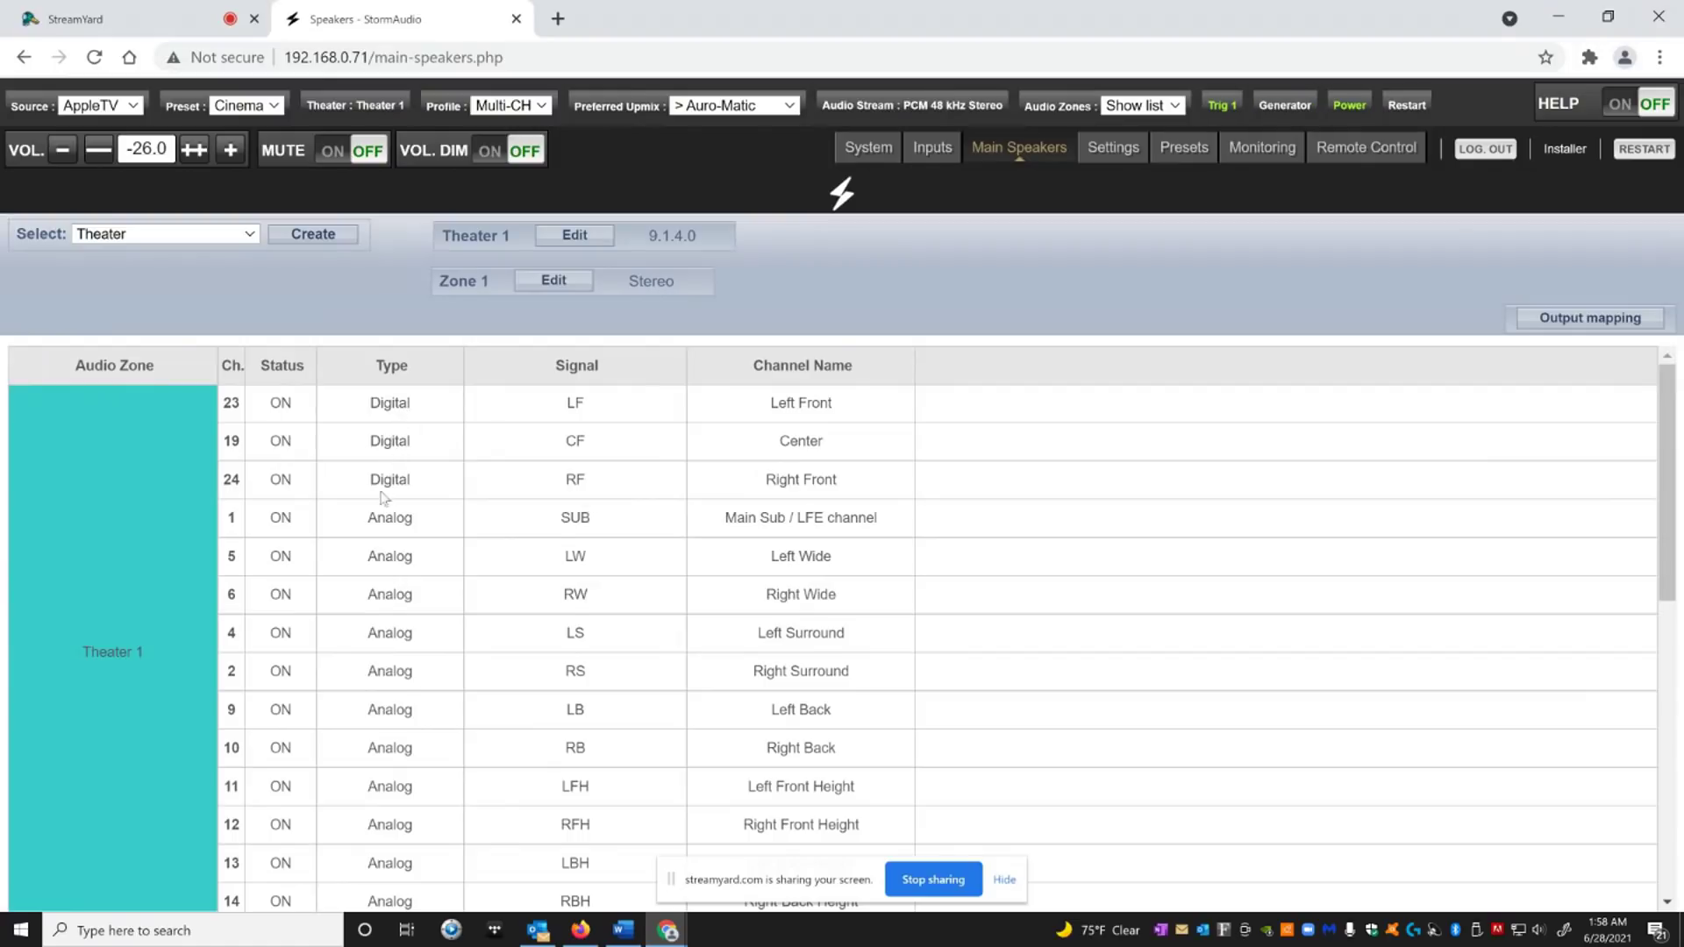
pyautogui.scroll(-1, 392, 535)
pyautogui.scroll(1, 614, 552)
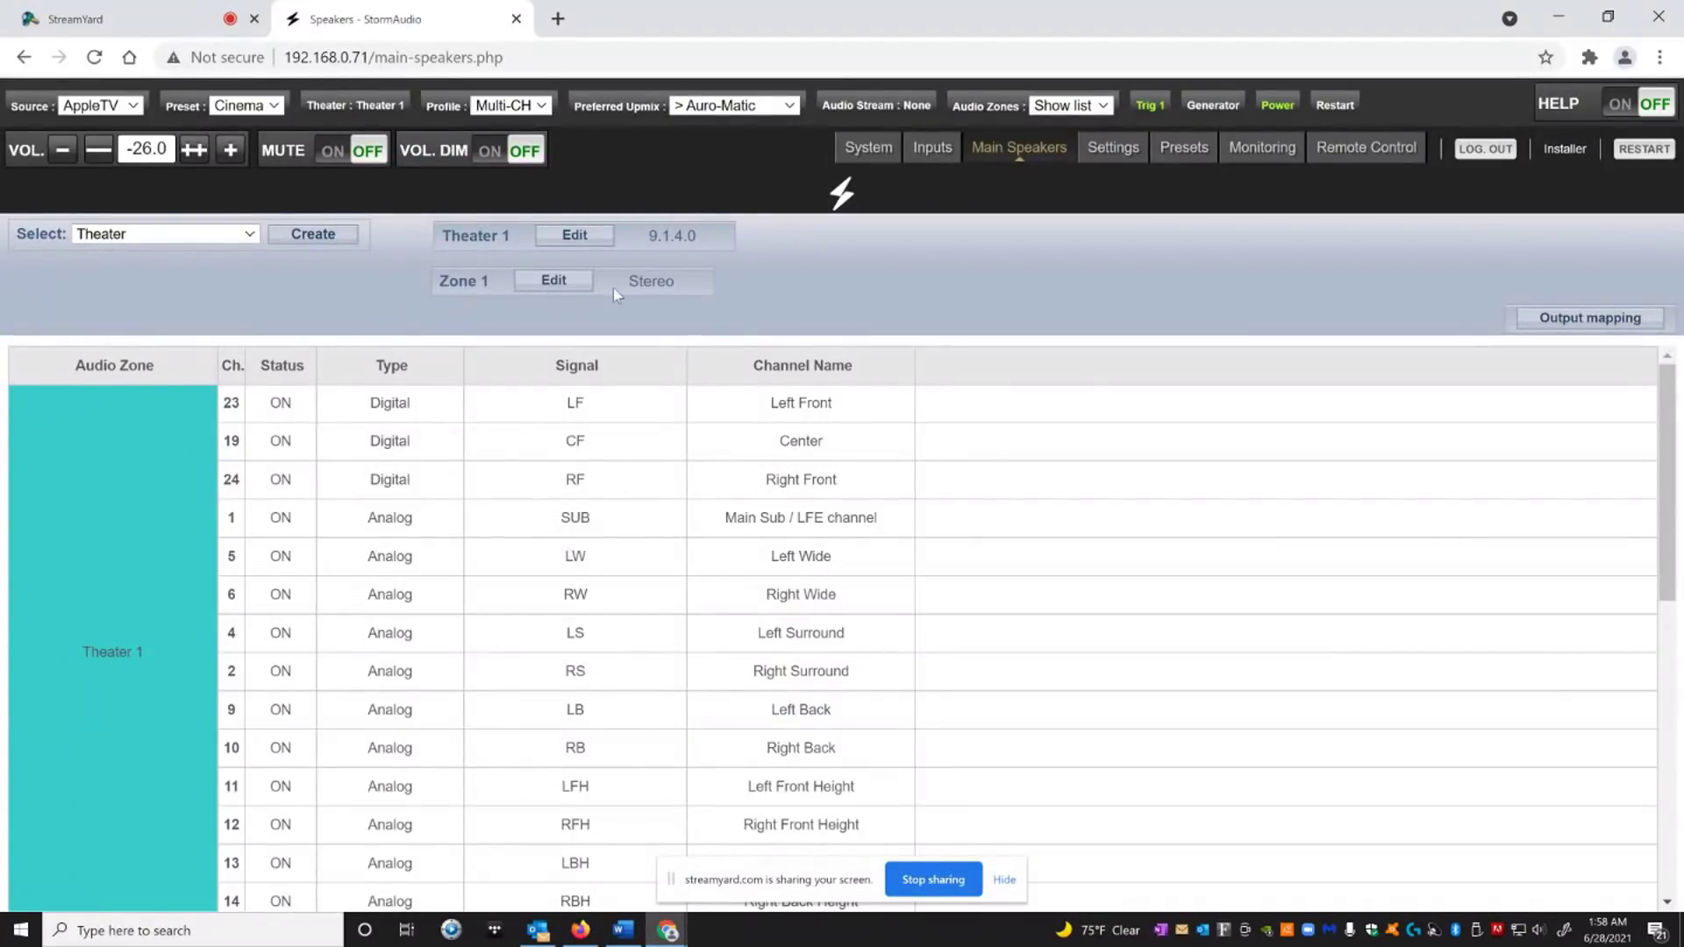
# Edit Theater 1 and view its 9.1.4.0 speaker layout in the Configurator
pyautogui.click(570, 236)
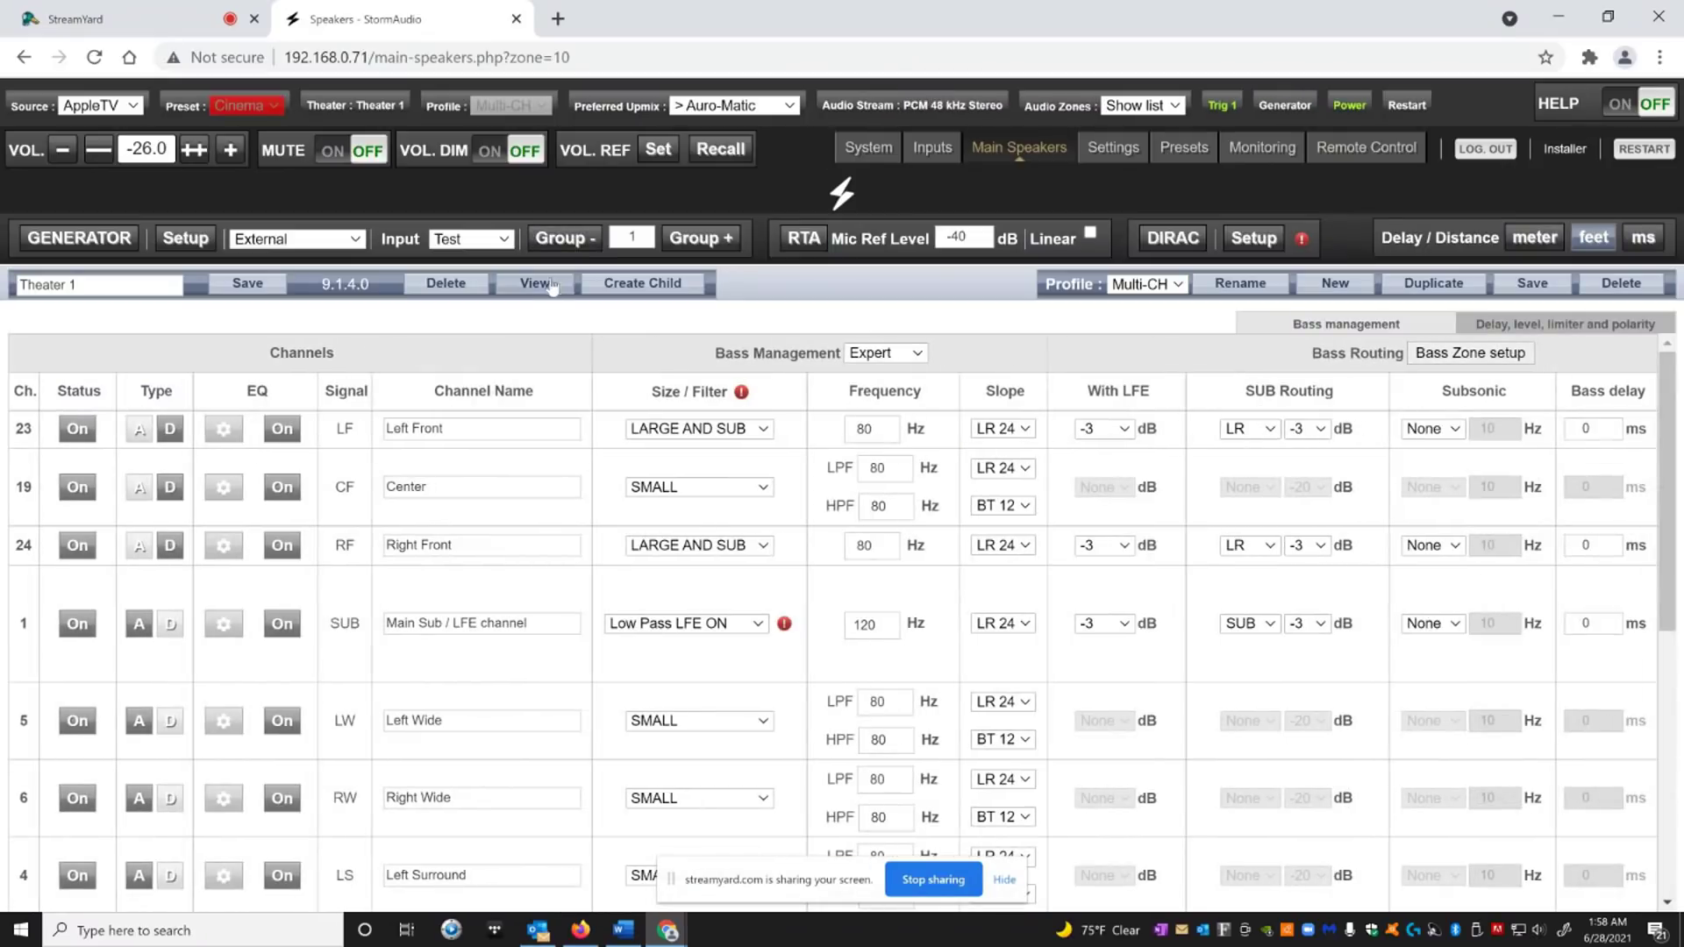
pyautogui.click(546, 289)
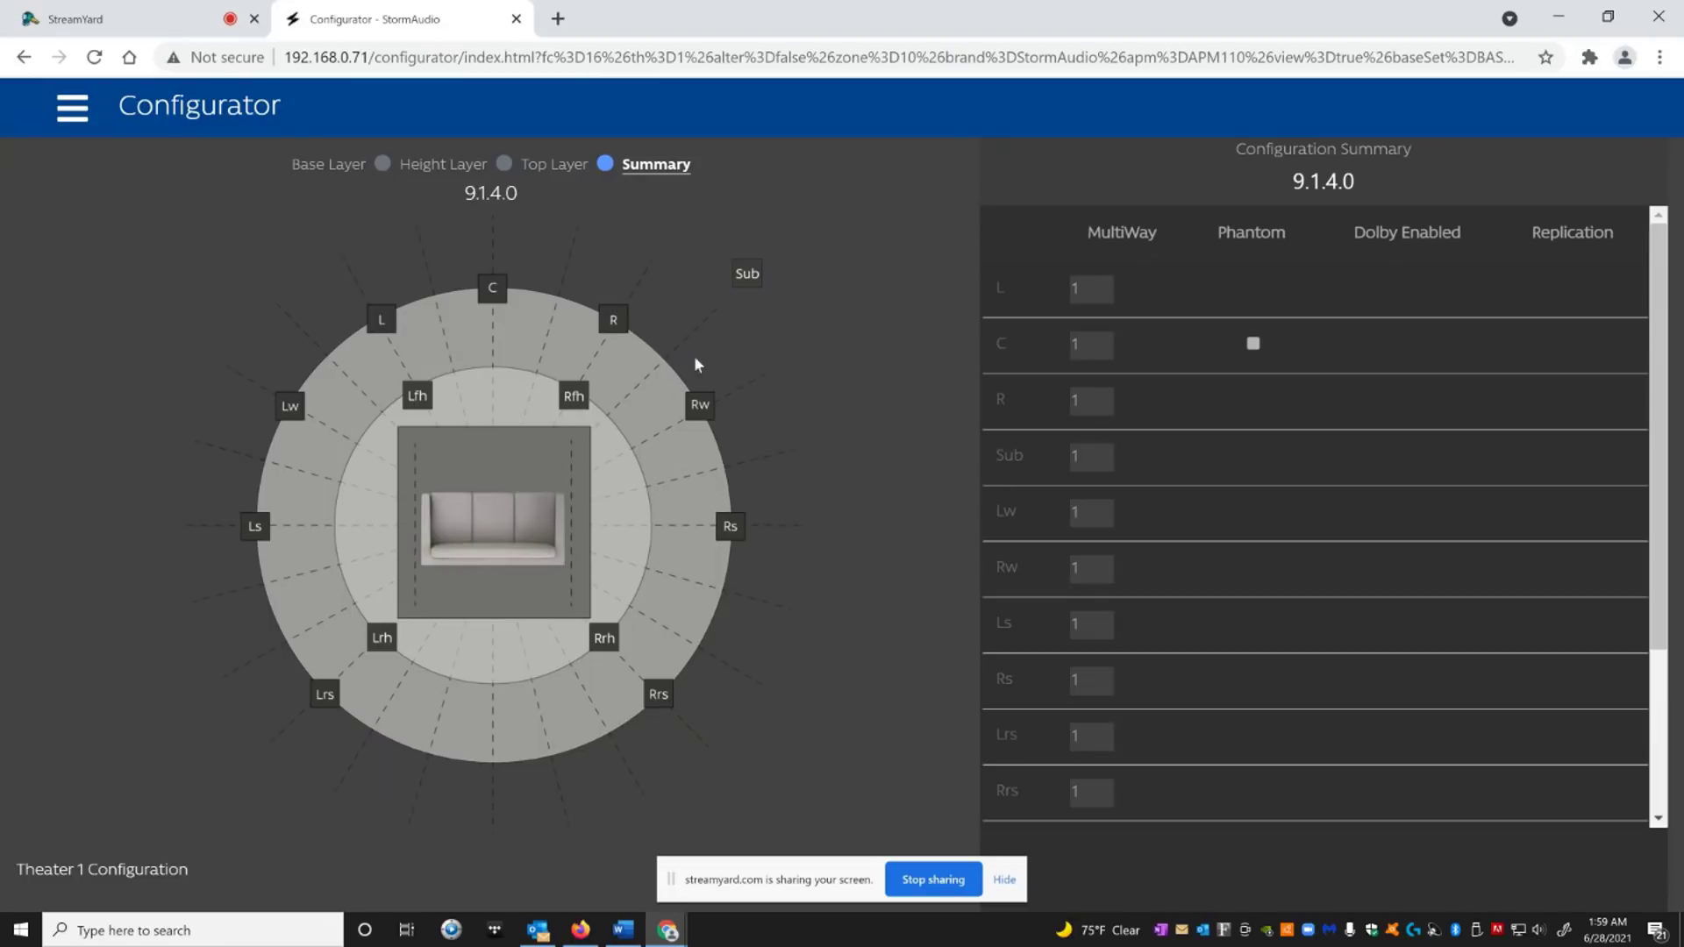
# Quit the Configurator from its menu to return to Theater 1's bass management table
pyautogui.click(81, 118)
pyautogui.click(40, 212)
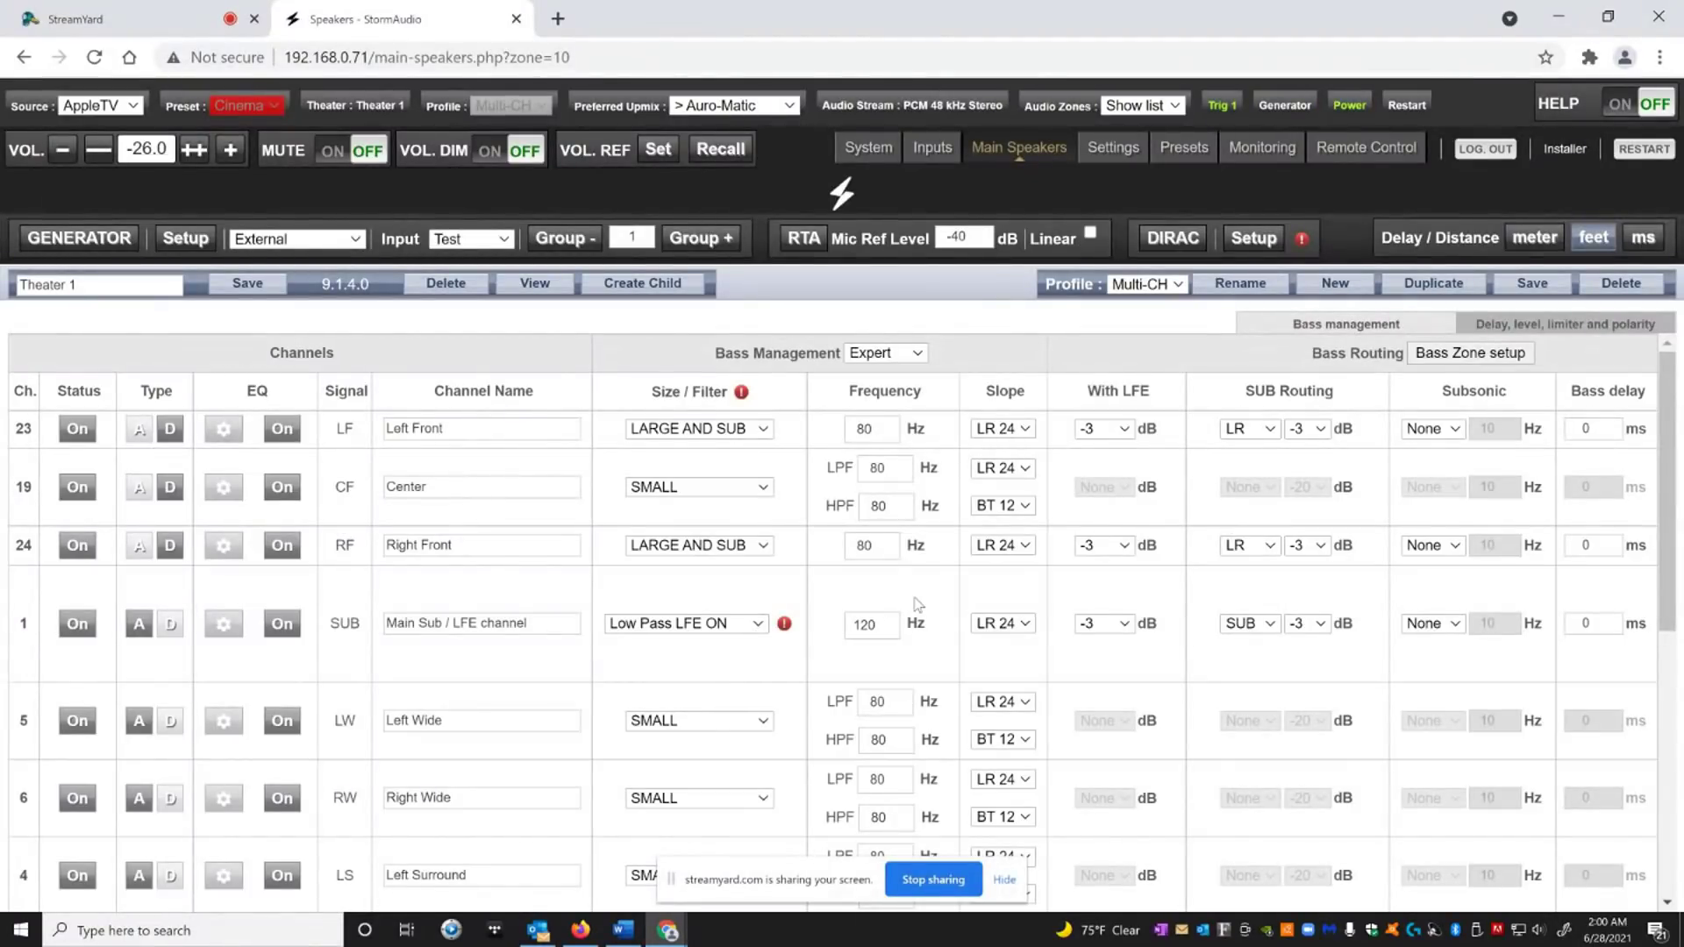
pyautogui.click(1024, 429)
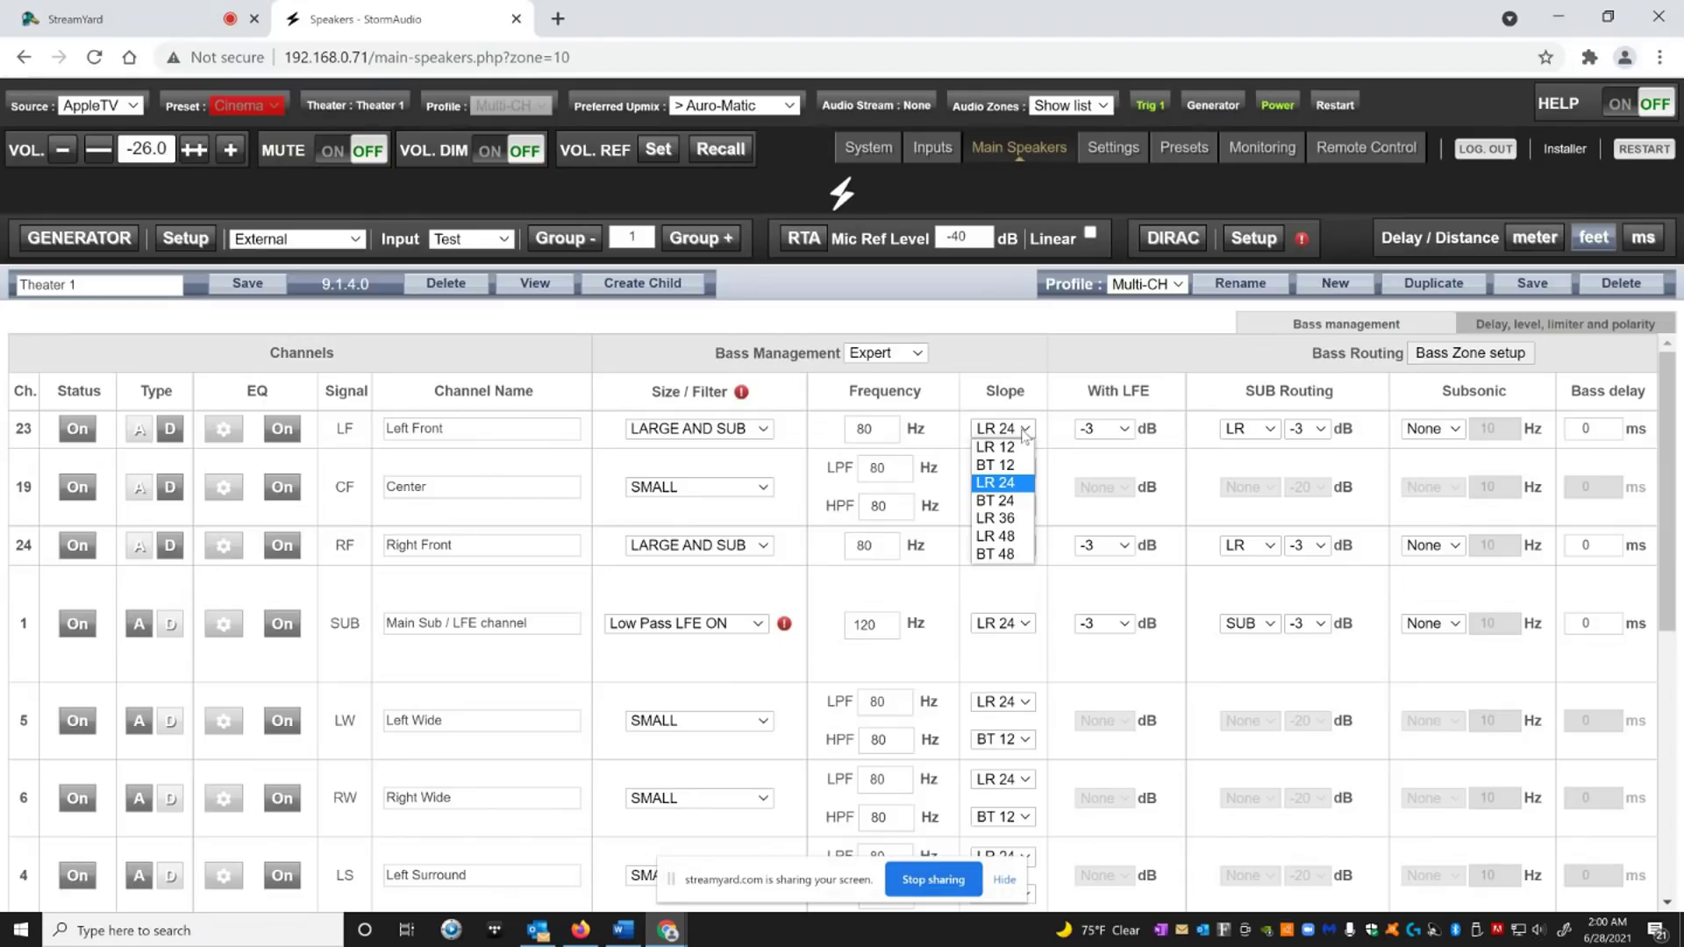
pyautogui.click(1024, 429)
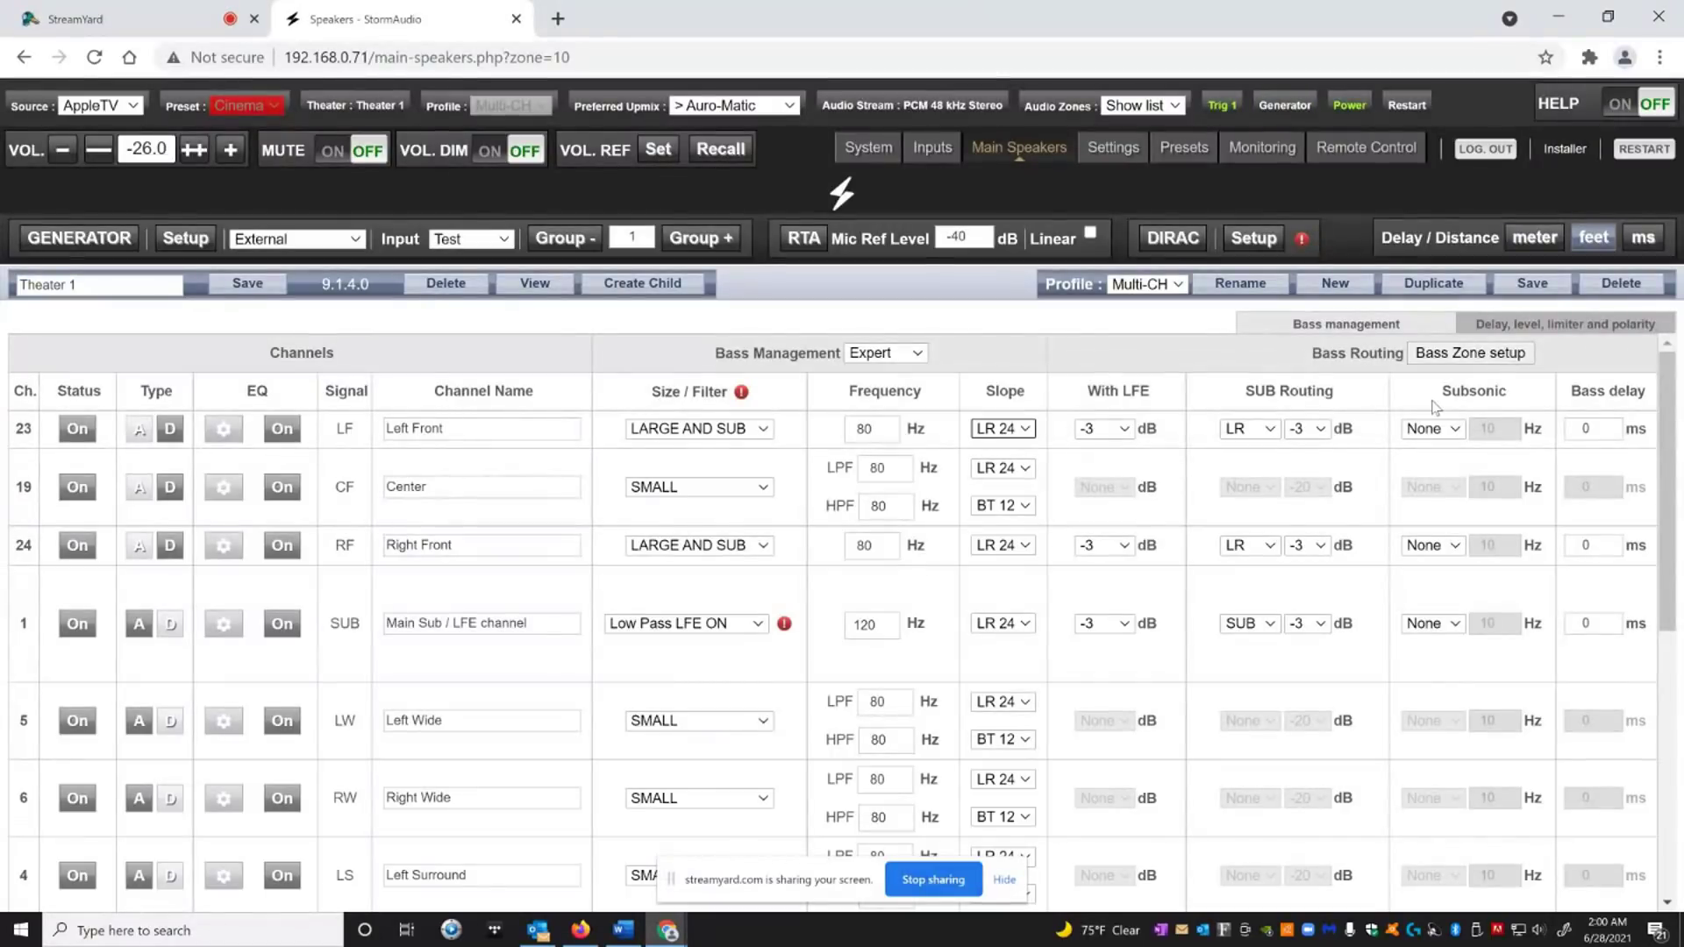
pyautogui.click(1461, 352)
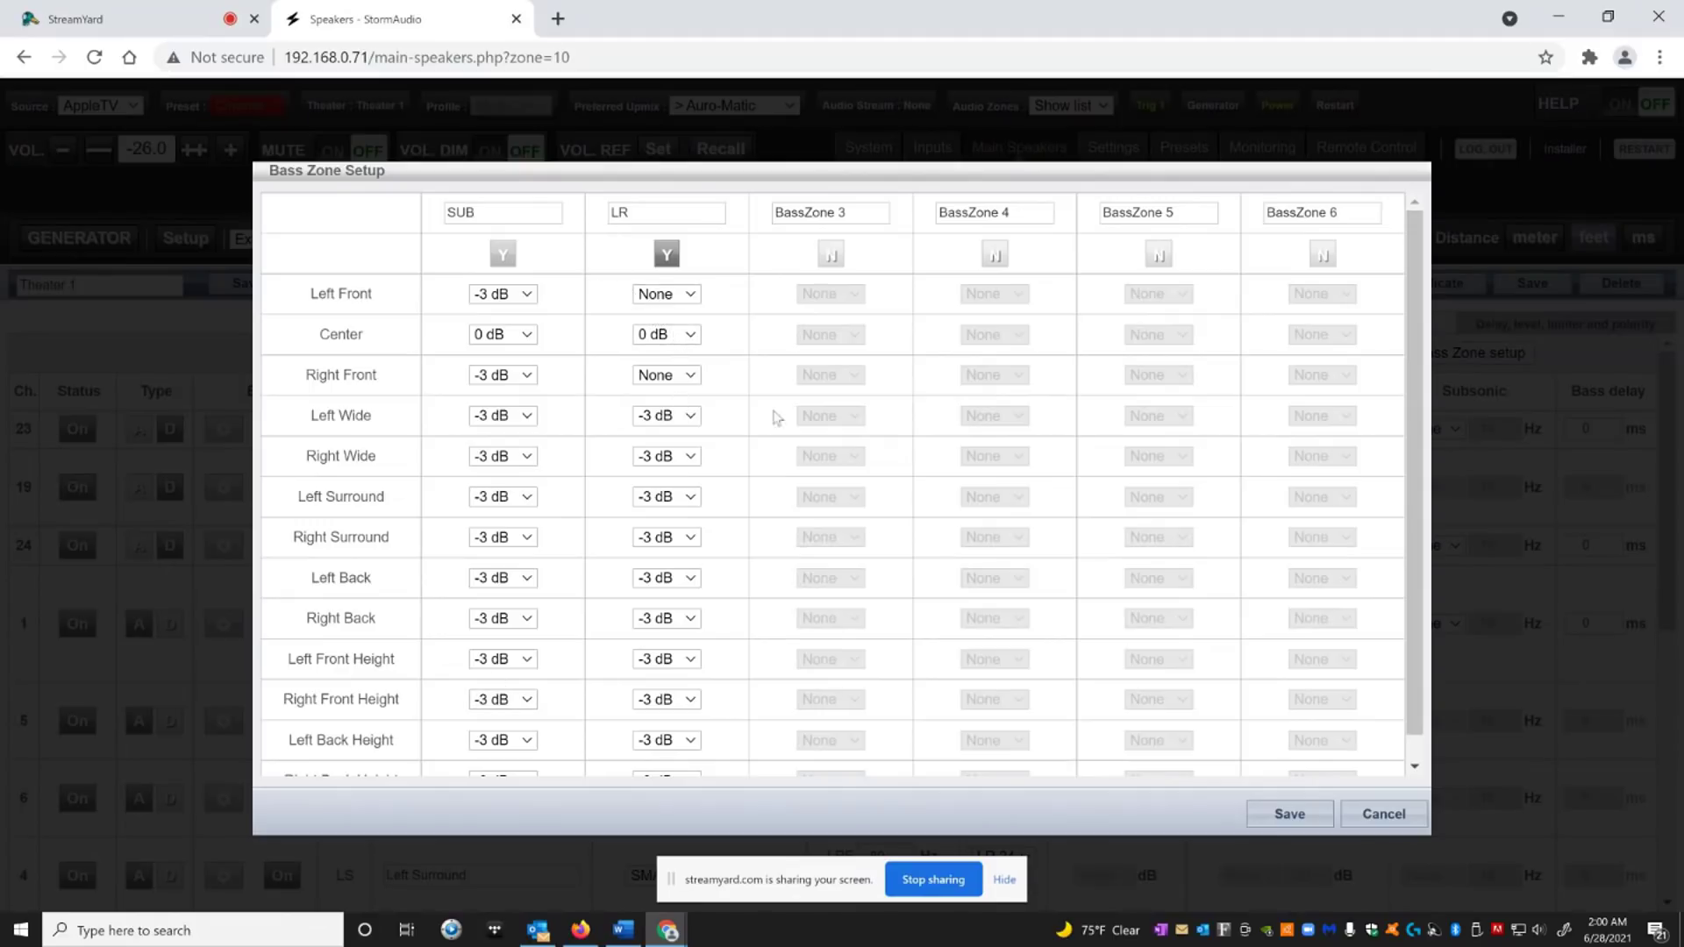
pyautogui.moveTo(1411, 432); pyautogui.dragTo(1414, 478)
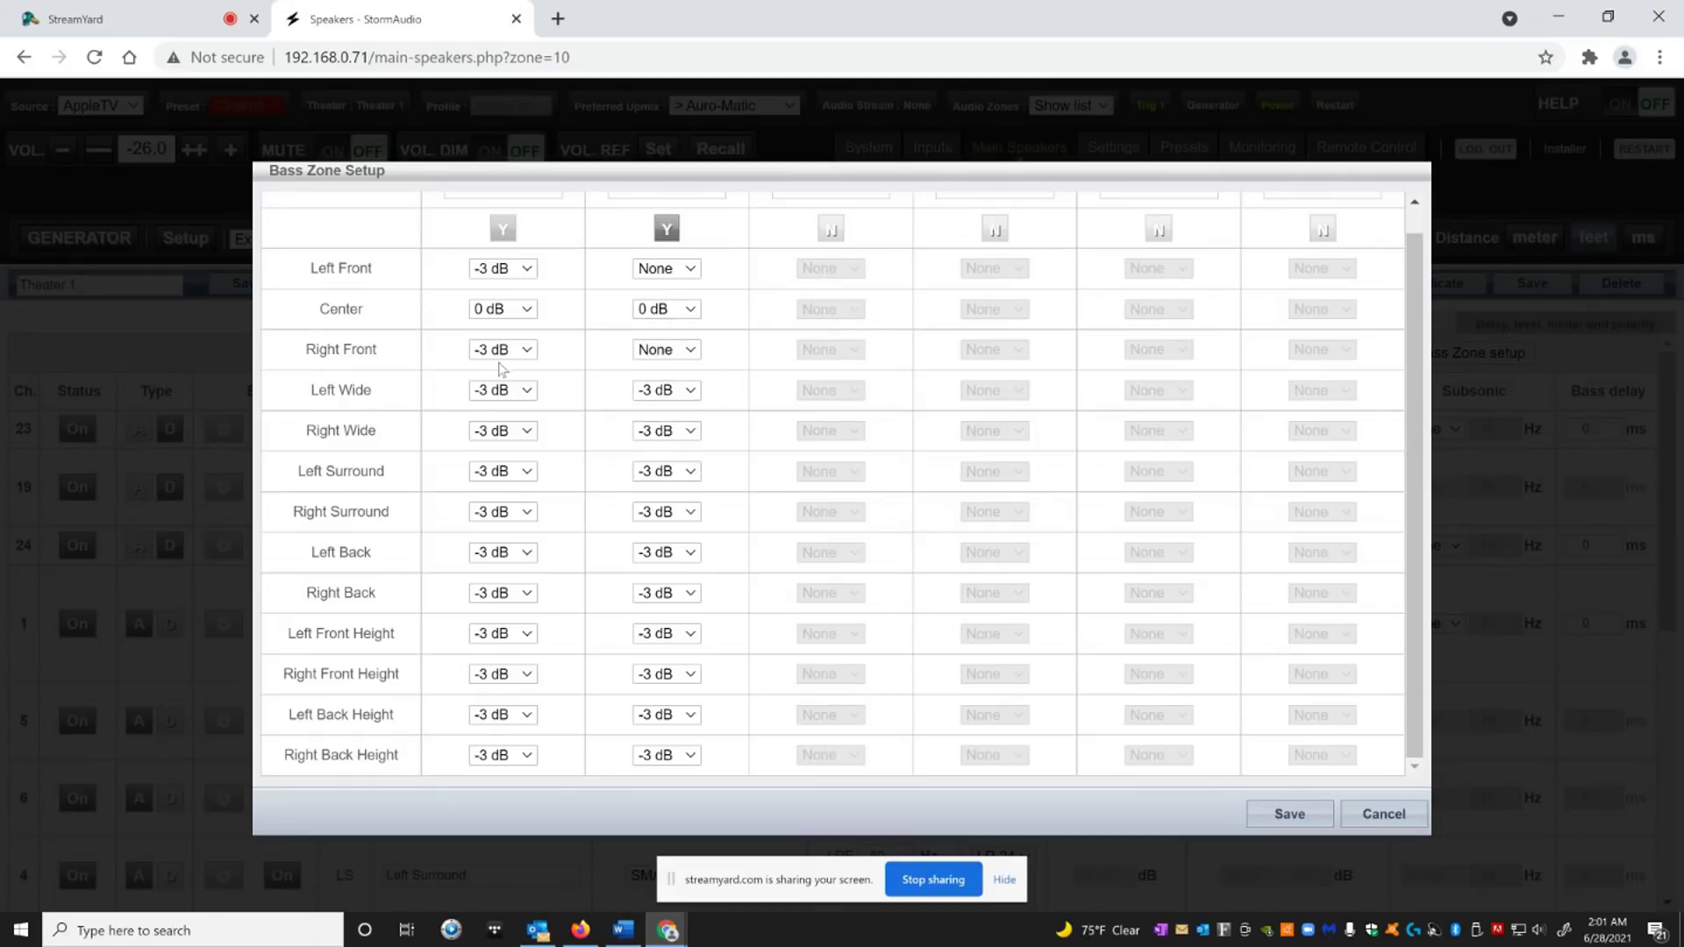
pyautogui.click(1380, 811)
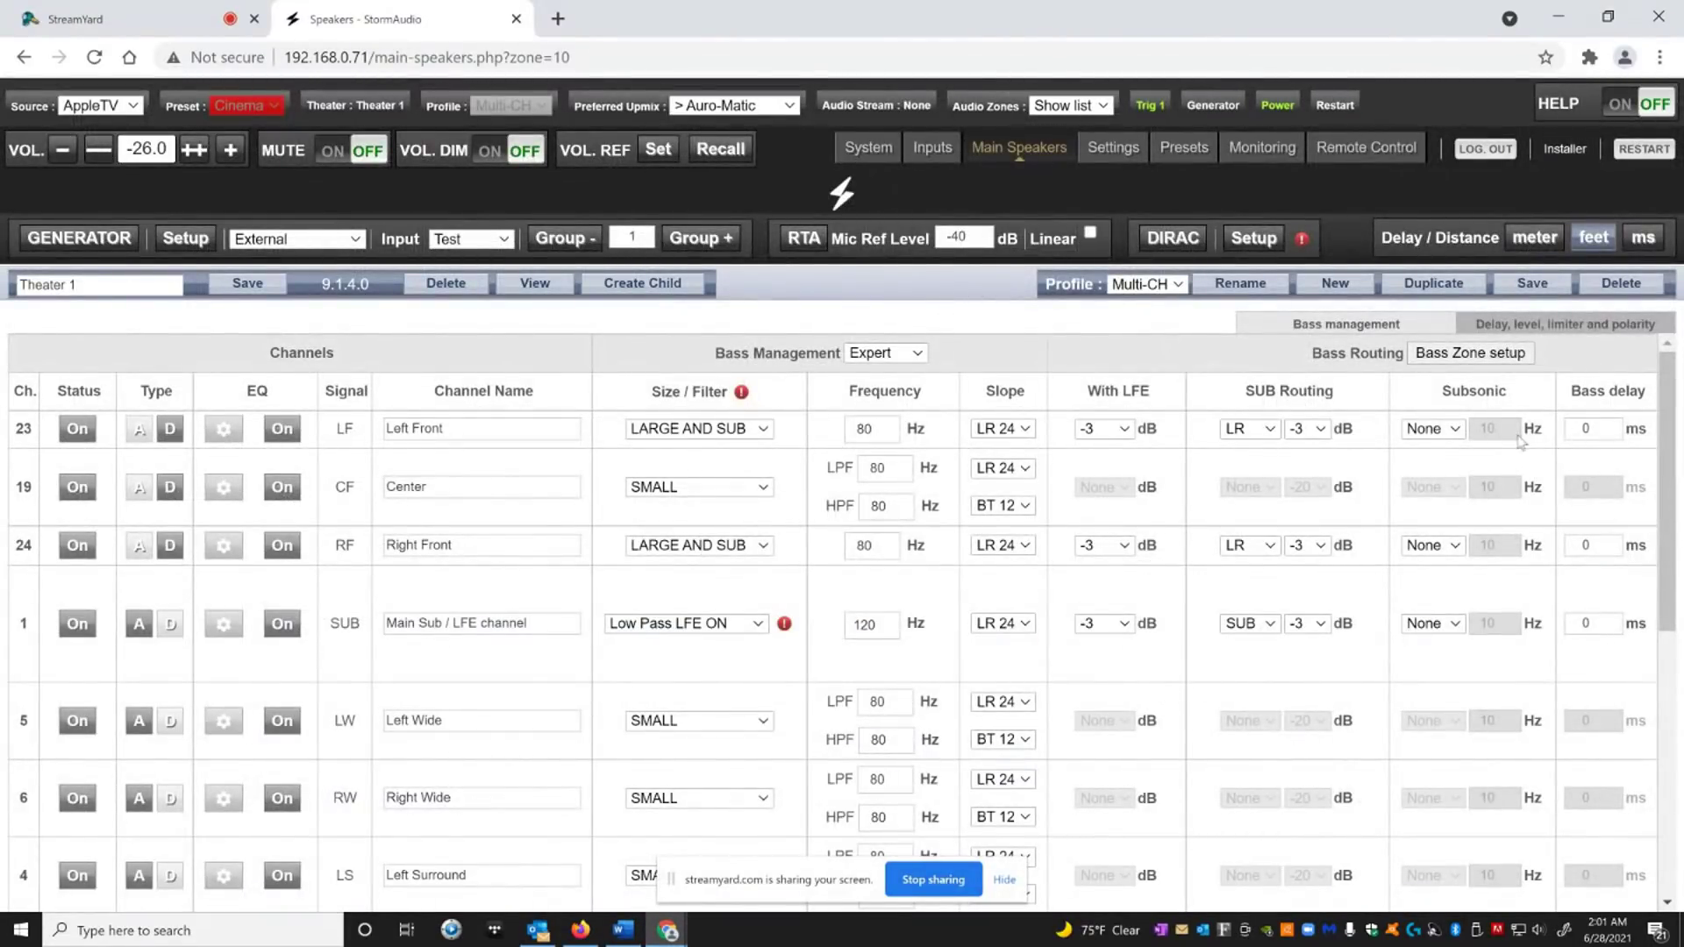
pyautogui.click(1454, 429)
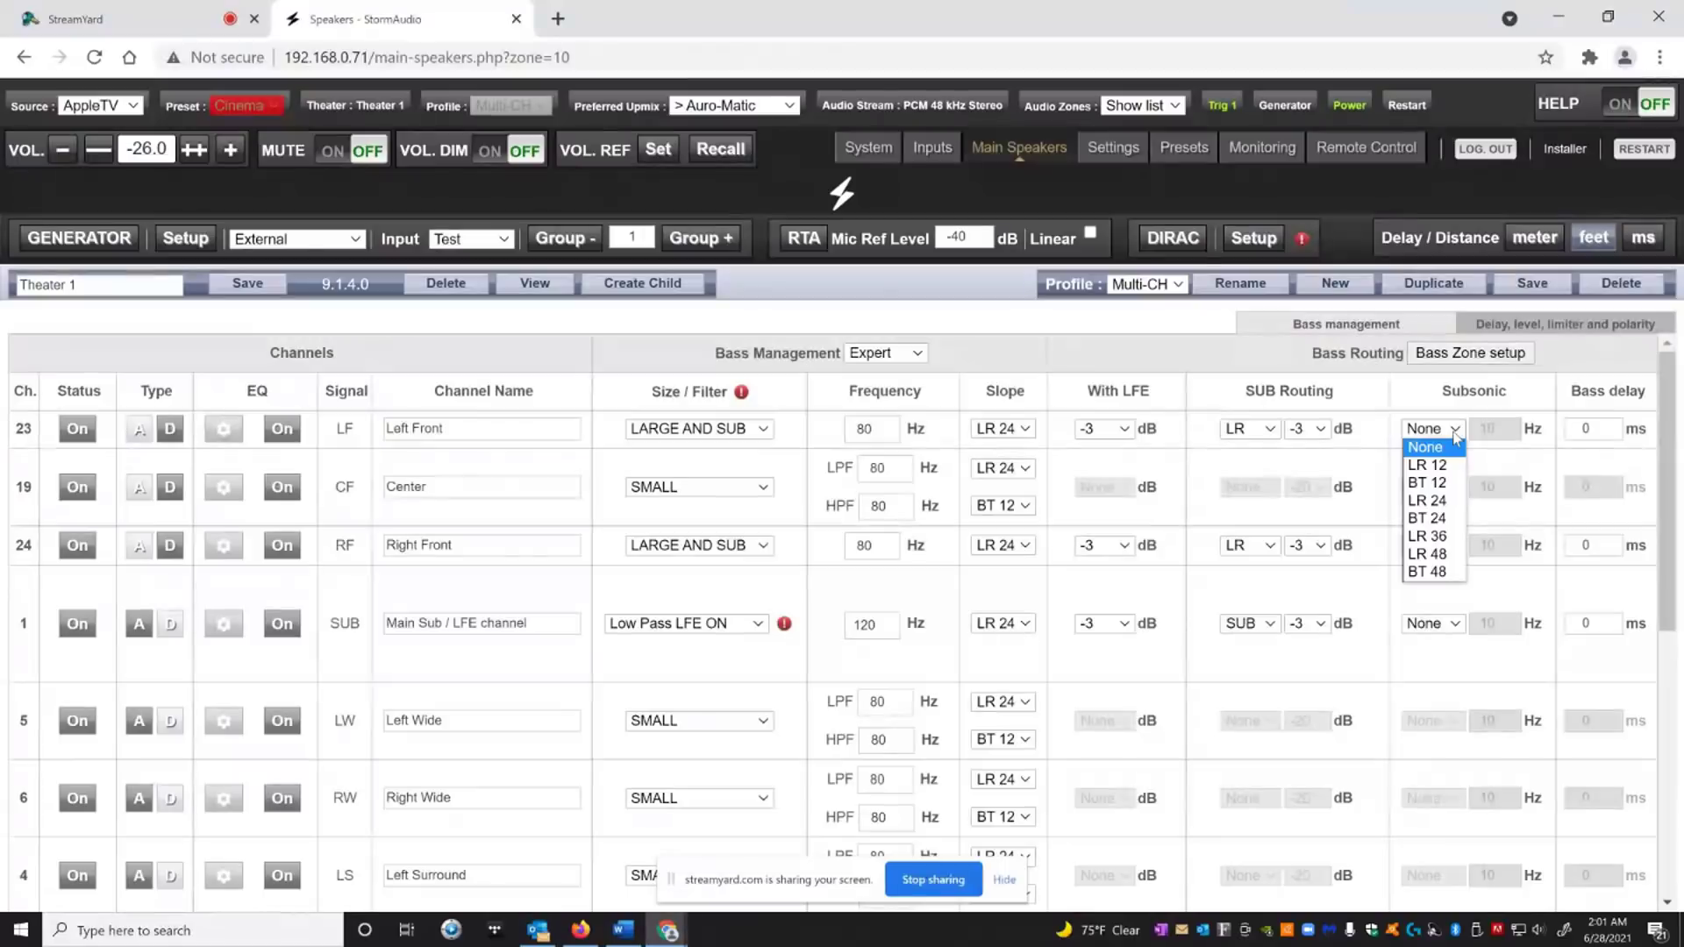
pyautogui.click(1454, 429)
pyautogui.click(1455, 434)
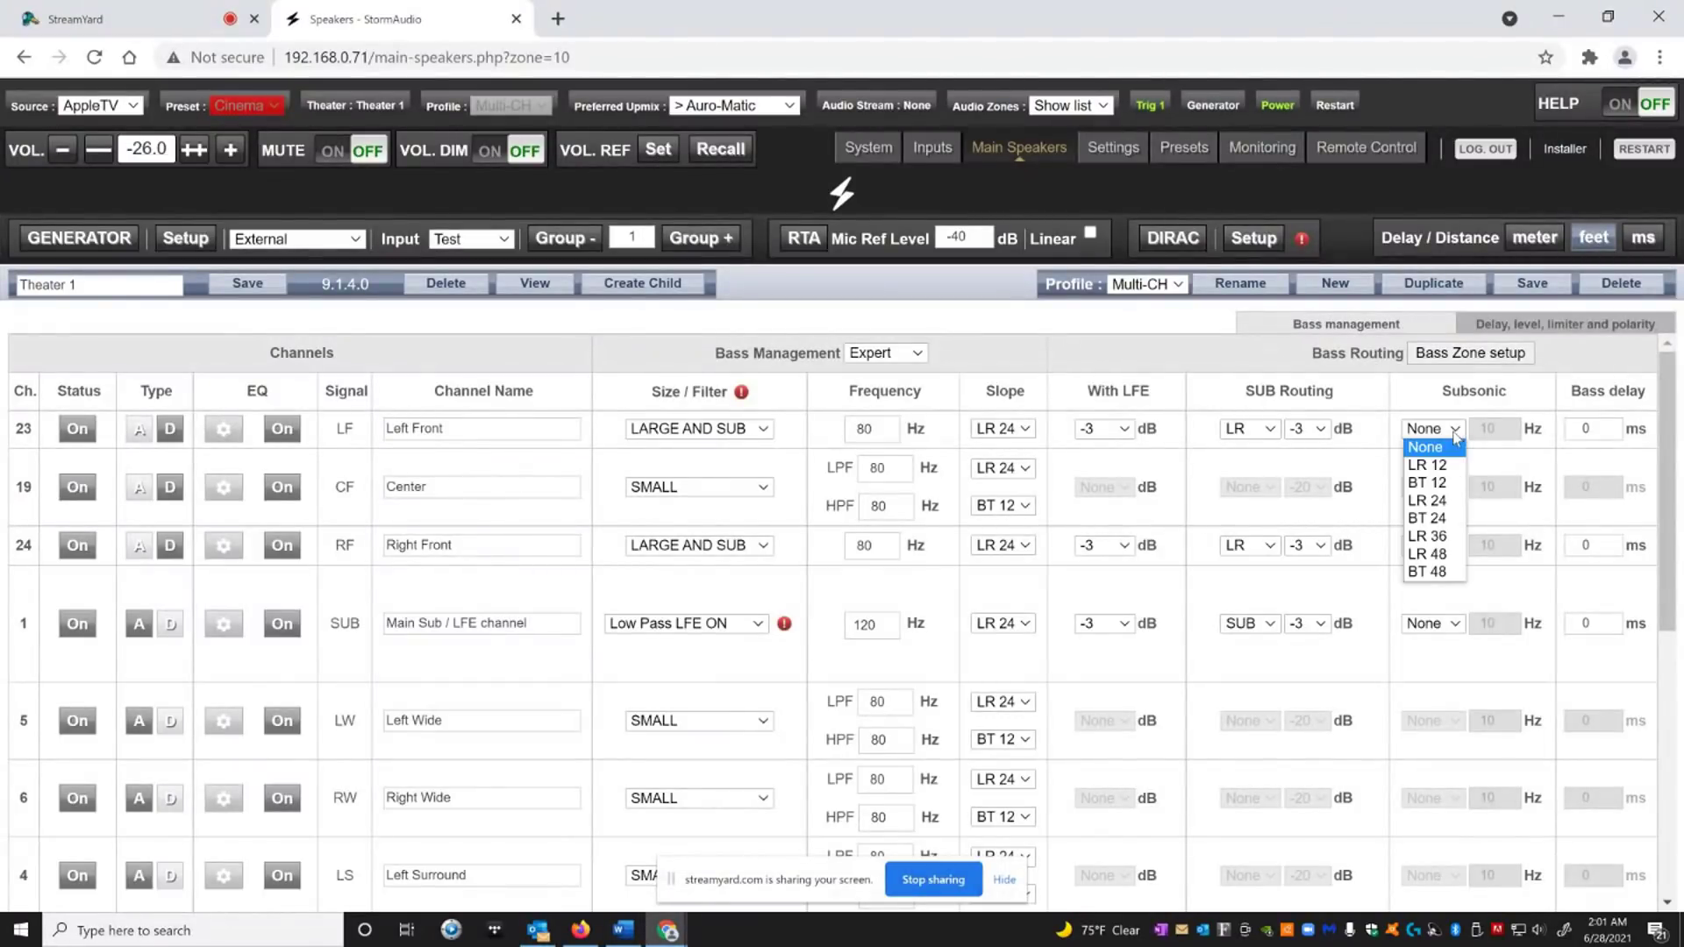
pyautogui.click(1455, 430)
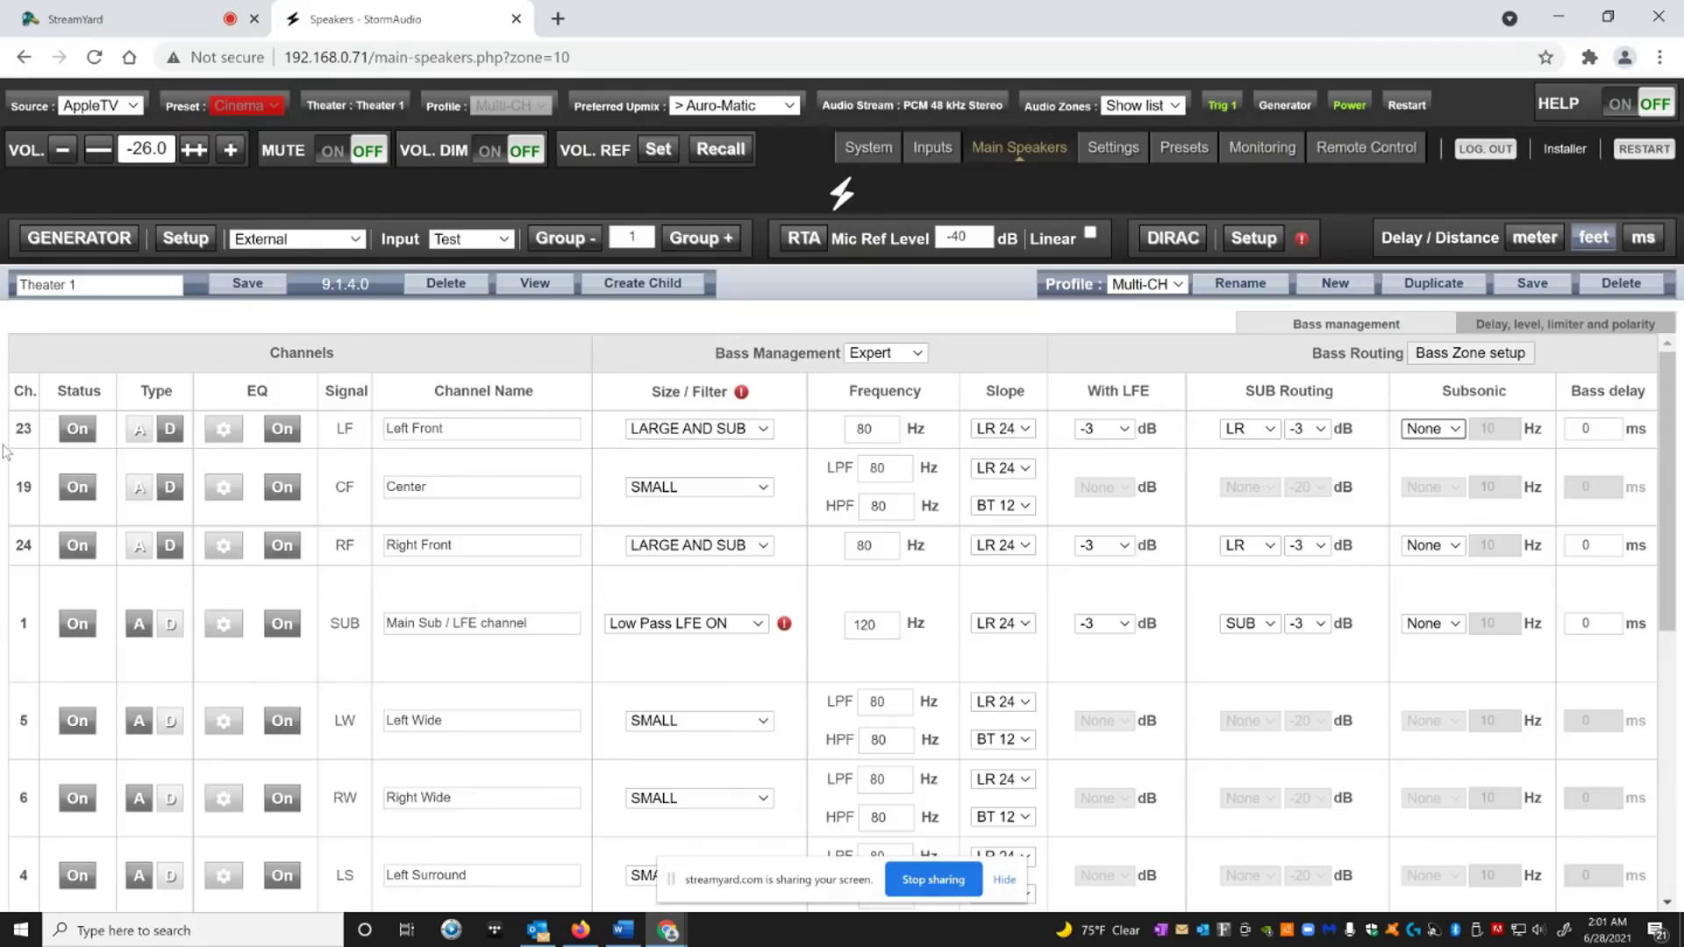
# Review the Left Front equalizer, discard its unsaved edits and return to the speaker settings
pyautogui.click(219, 435)
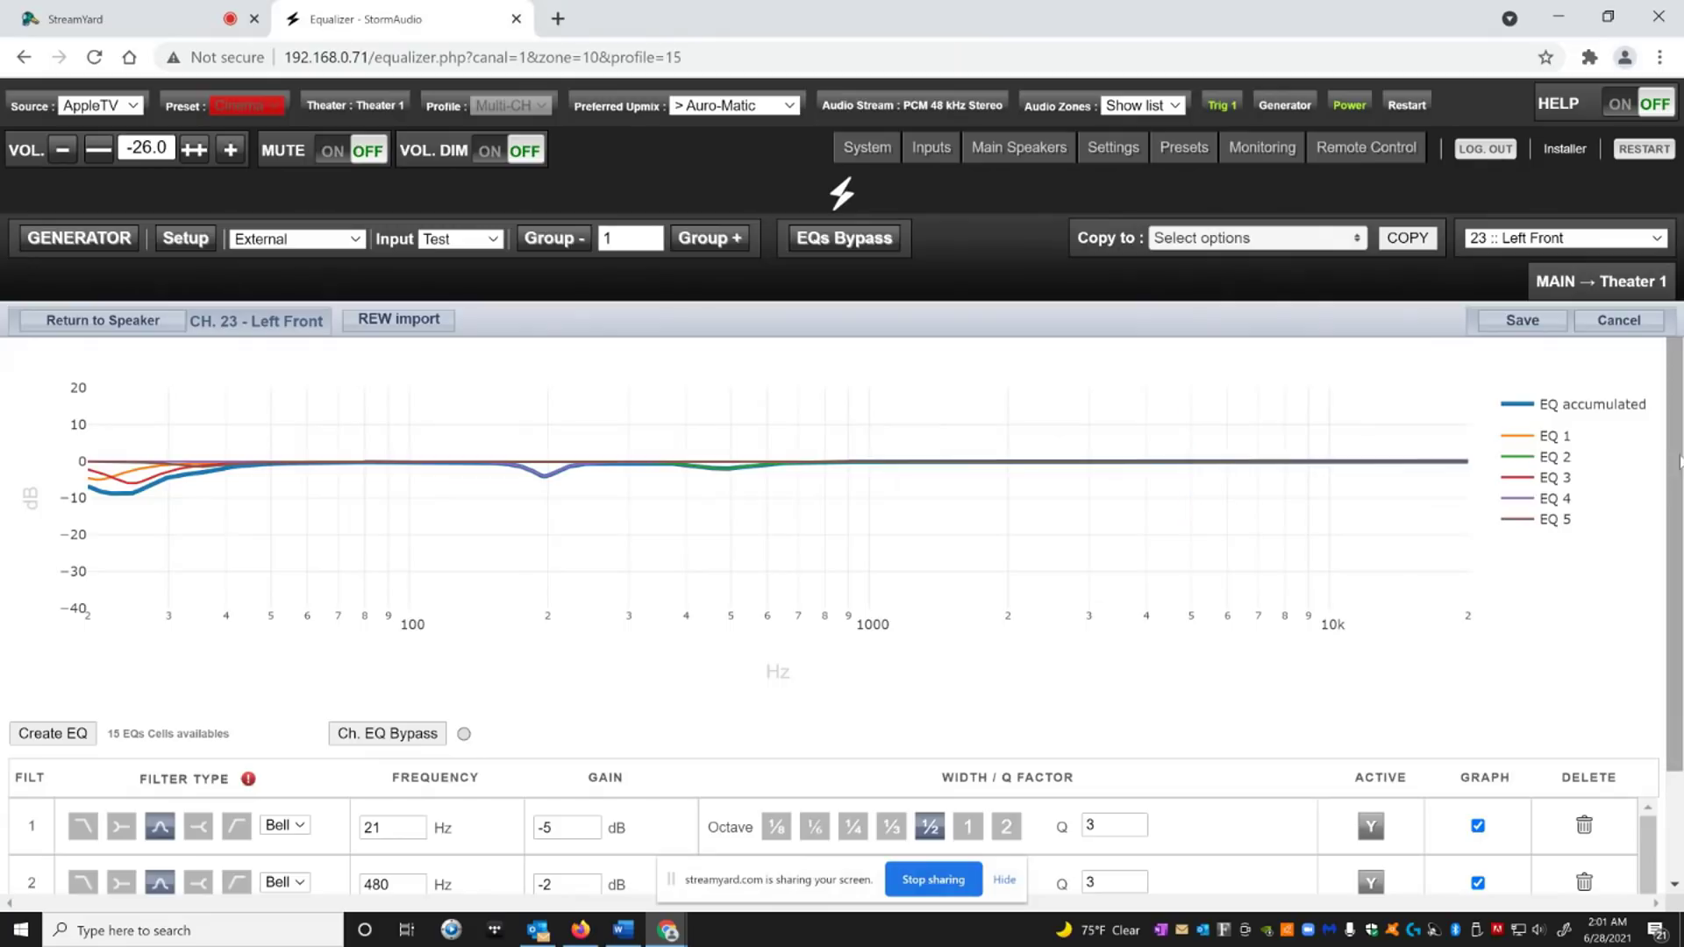
pyautogui.scroll(-1, 1673, 469)
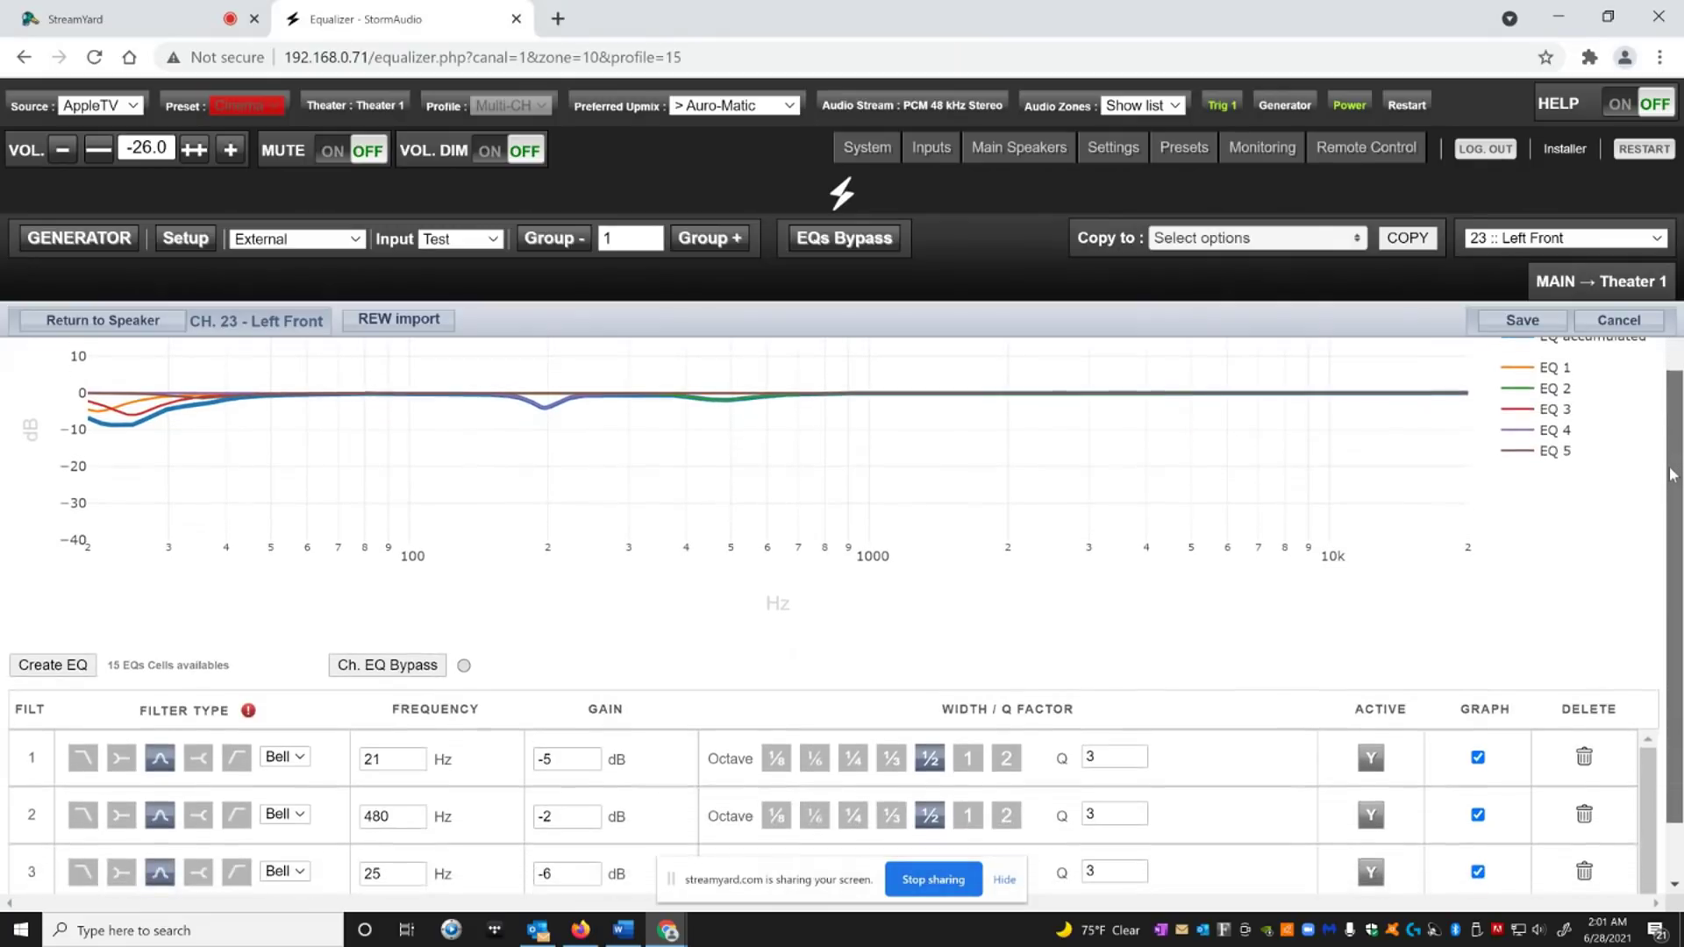
pyautogui.scroll(-1, 1672, 473)
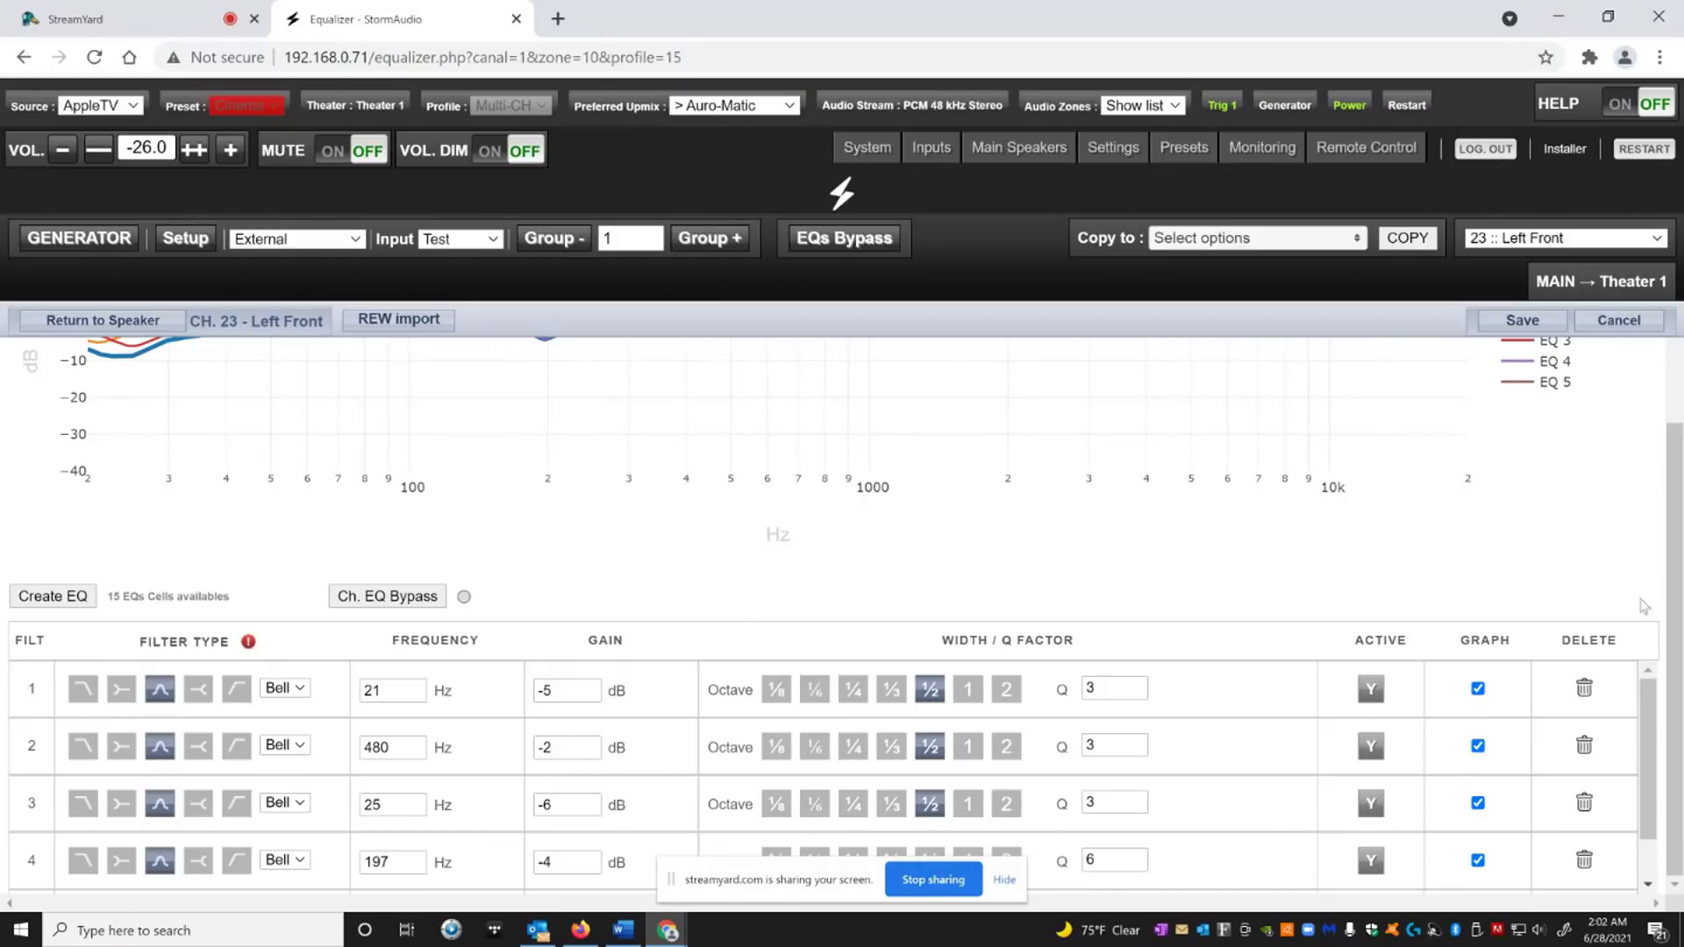
pyautogui.moveTo(1677, 649); pyautogui.dragTo(1677, 562)
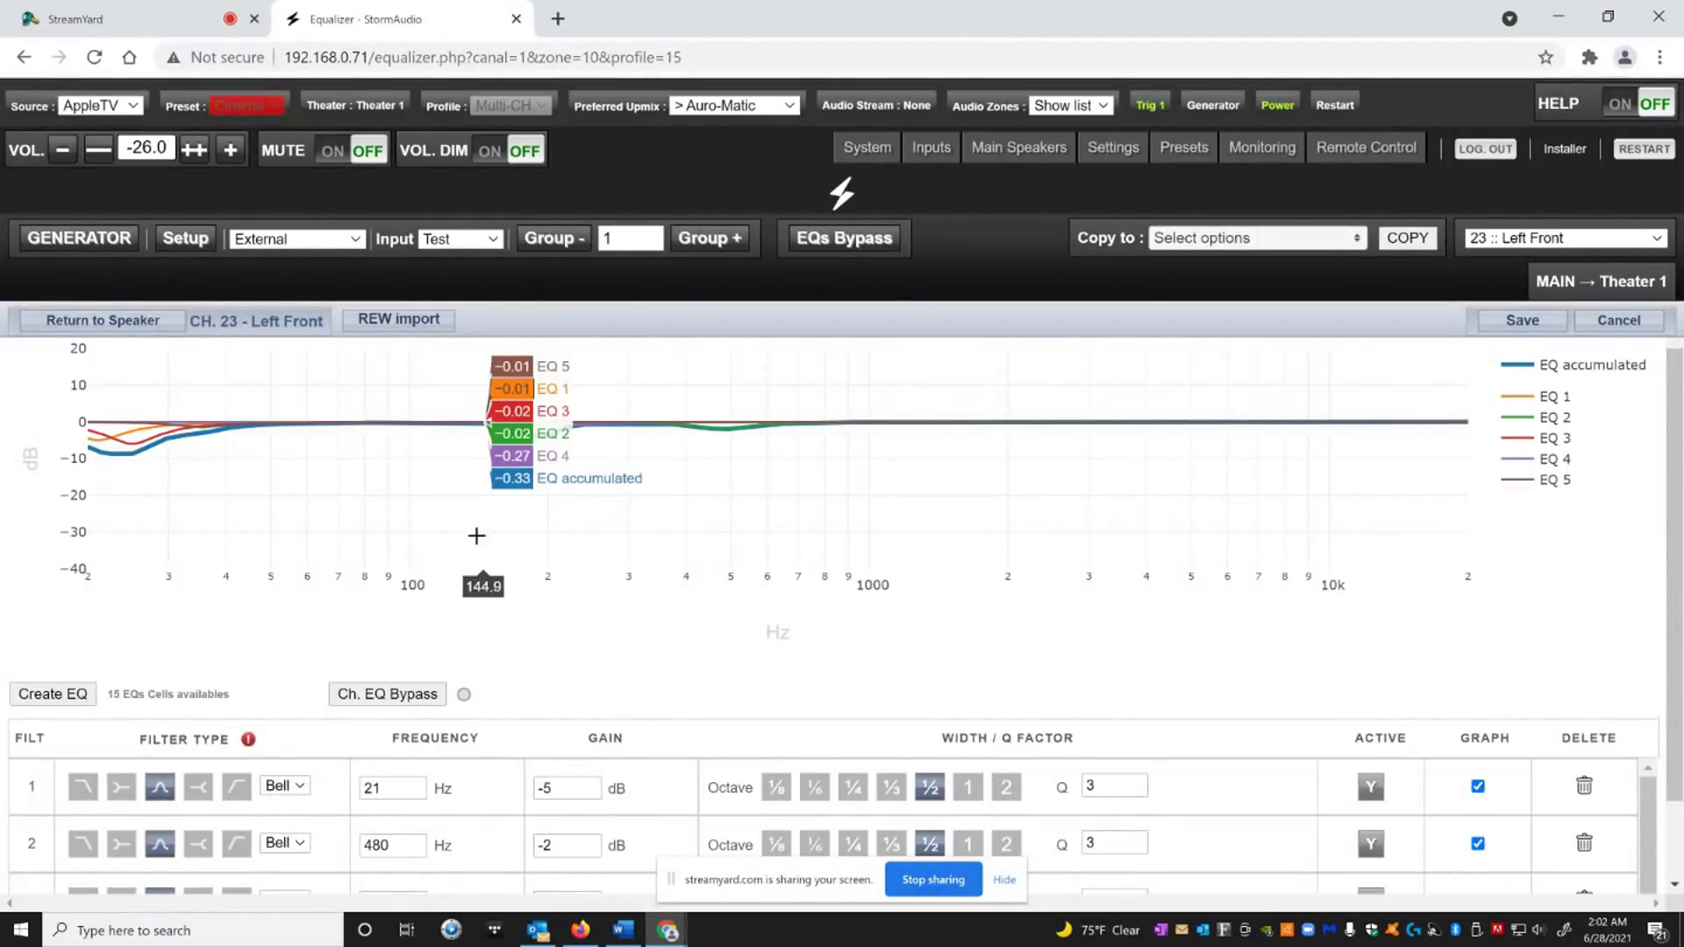
pyautogui.click(1623, 323)
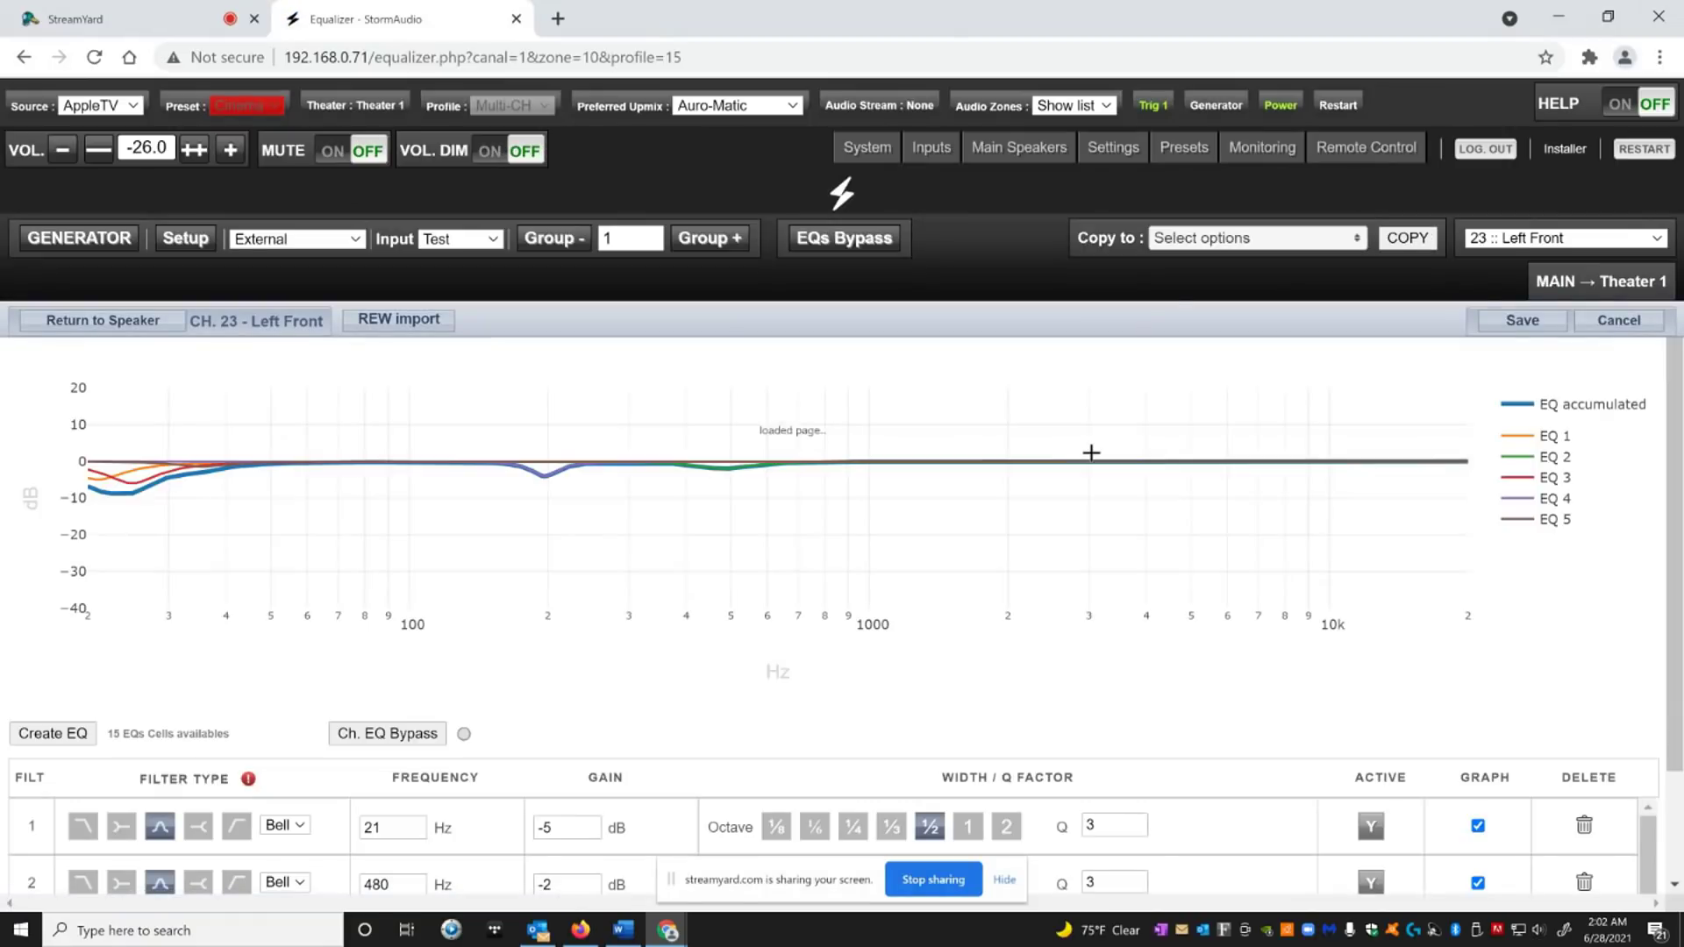
pyautogui.click(96, 326)
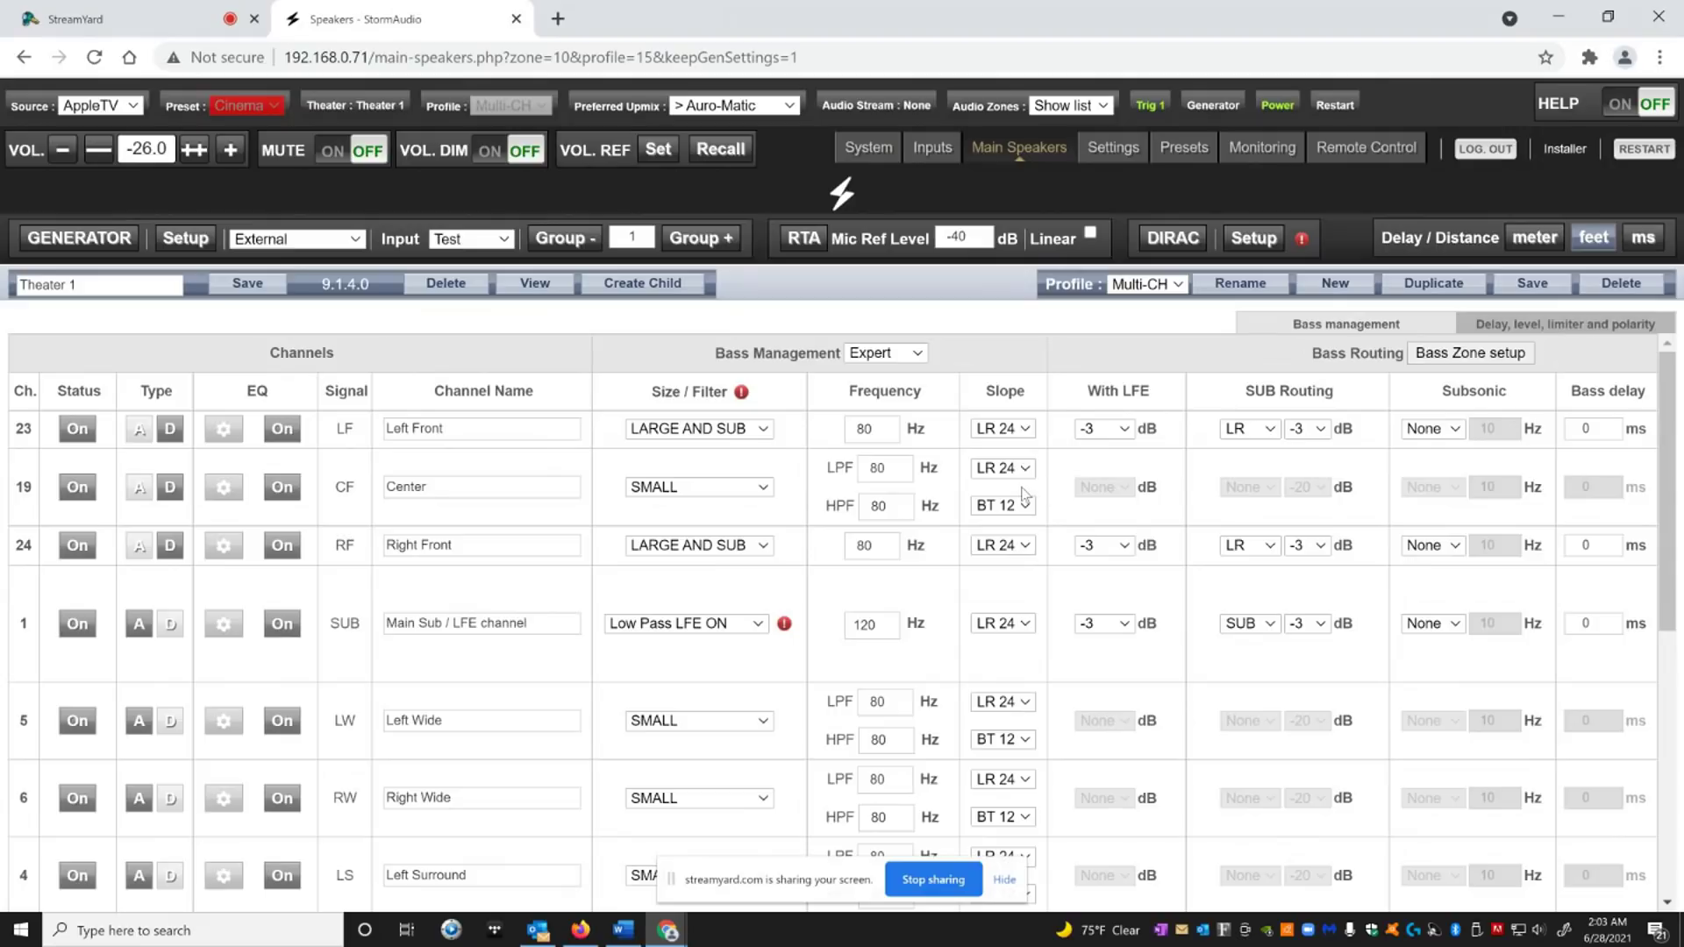
# Show Theater 1's delay, level, limiter and polarity settings, then go to Monitoring
pyautogui.click(1522, 328)
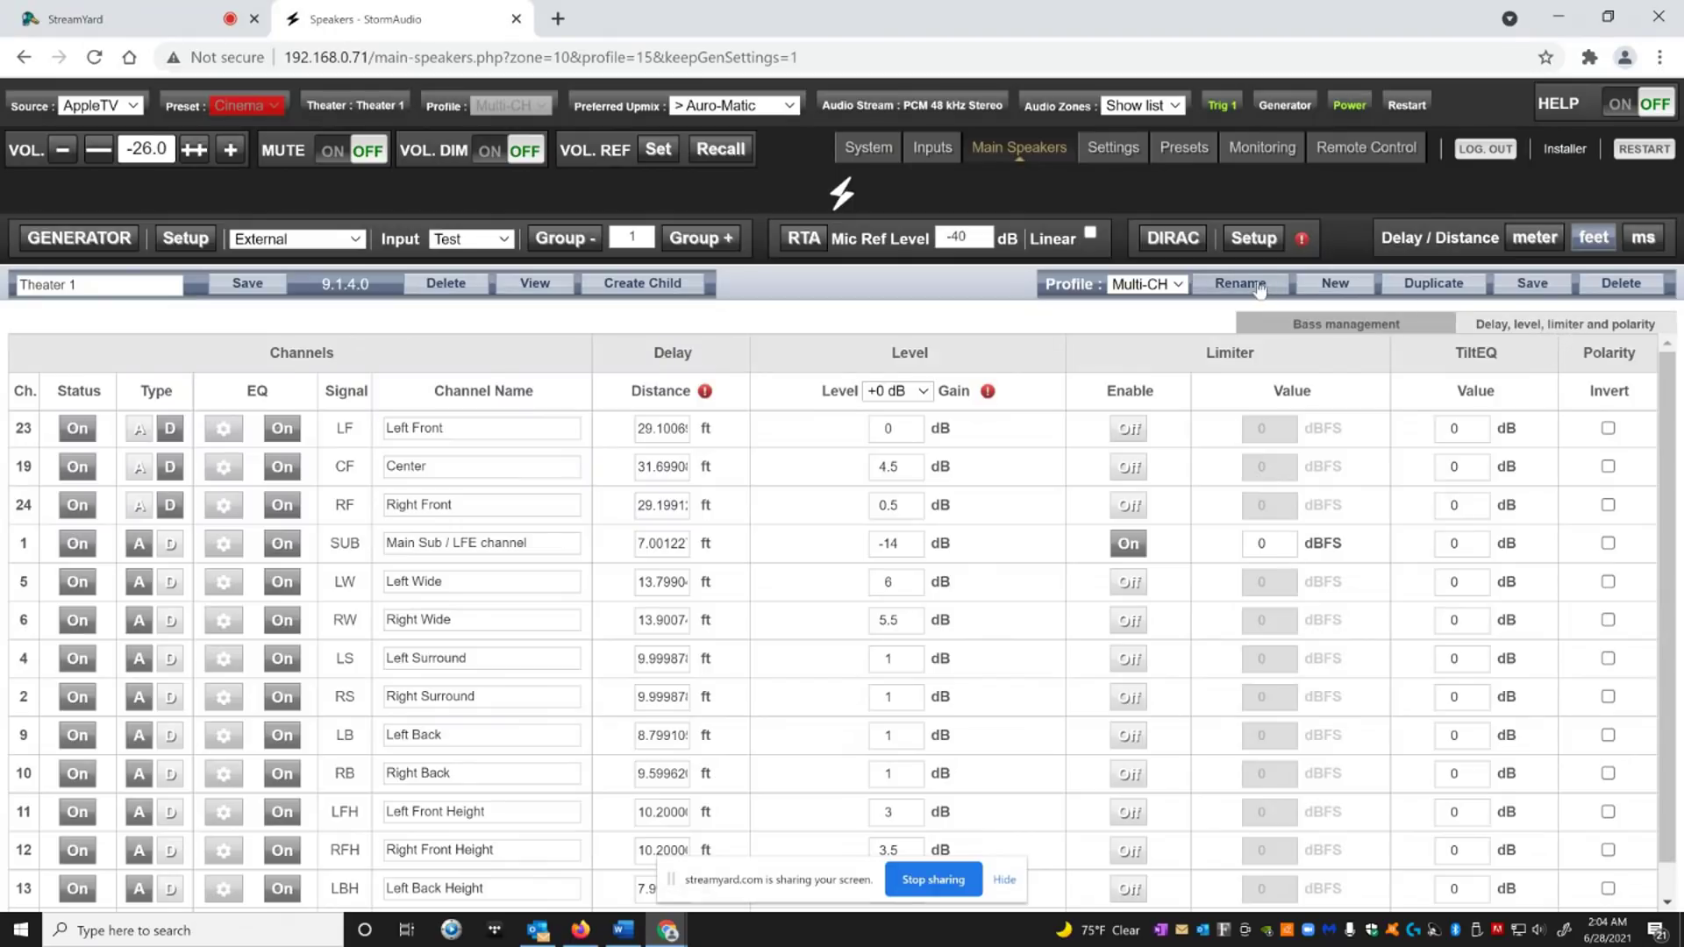
pyautogui.click(1256, 153)
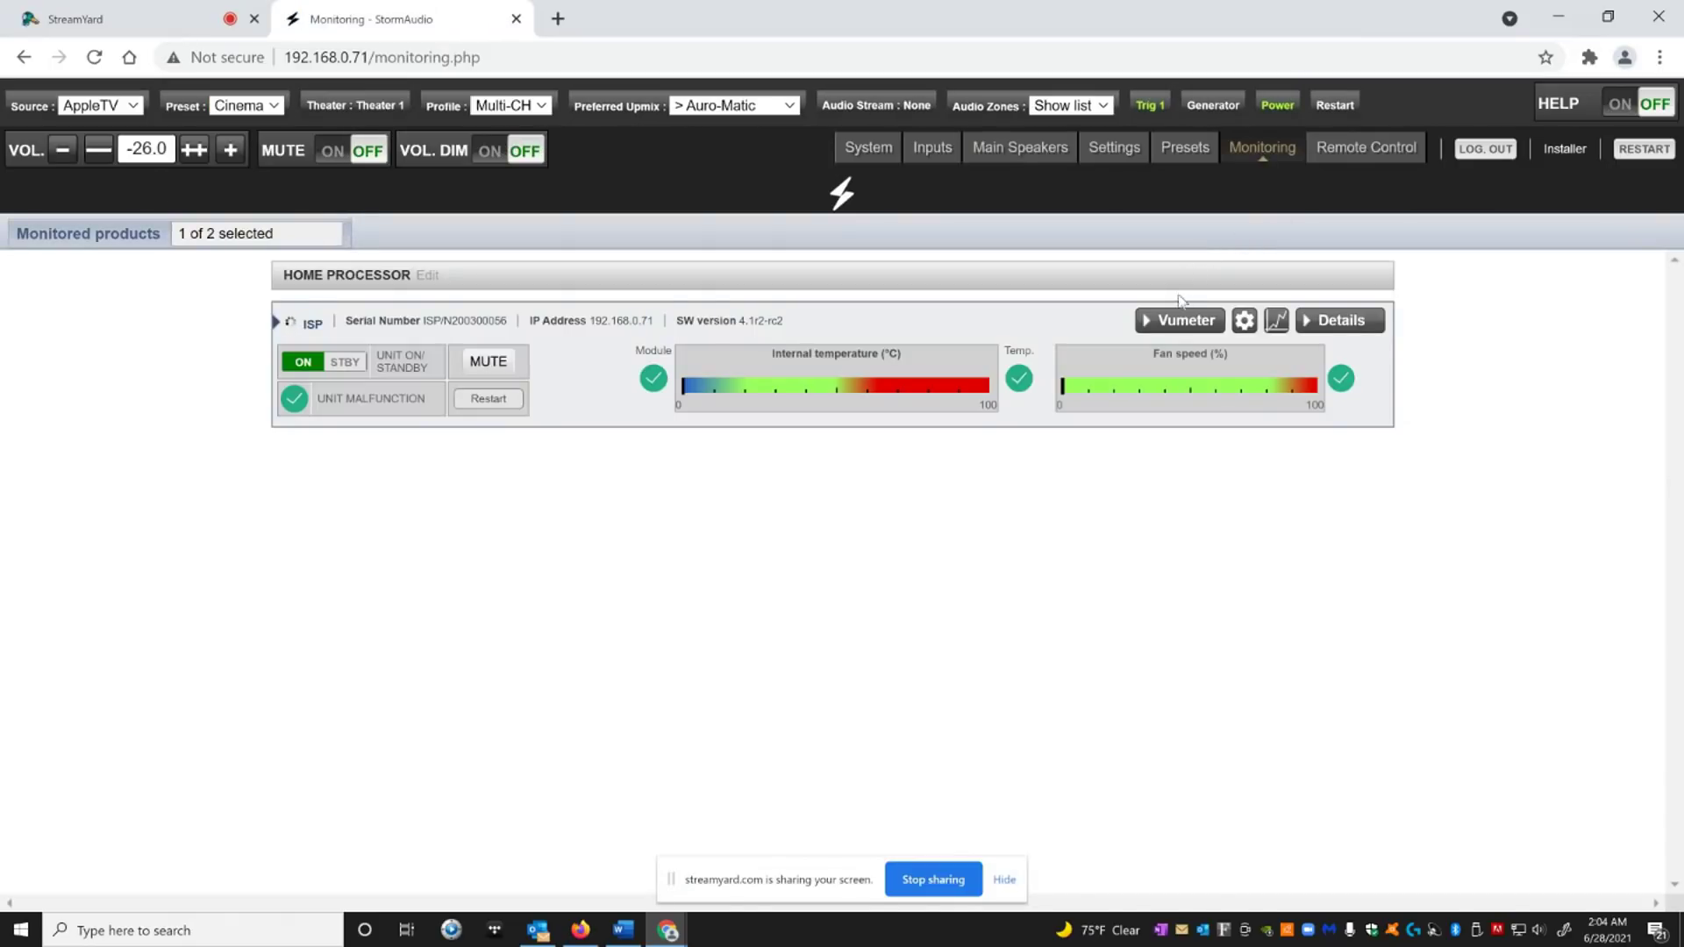
# Review the decoder and output VU meters, then return to the Main Speakers overview
pyautogui.click(1181, 320)
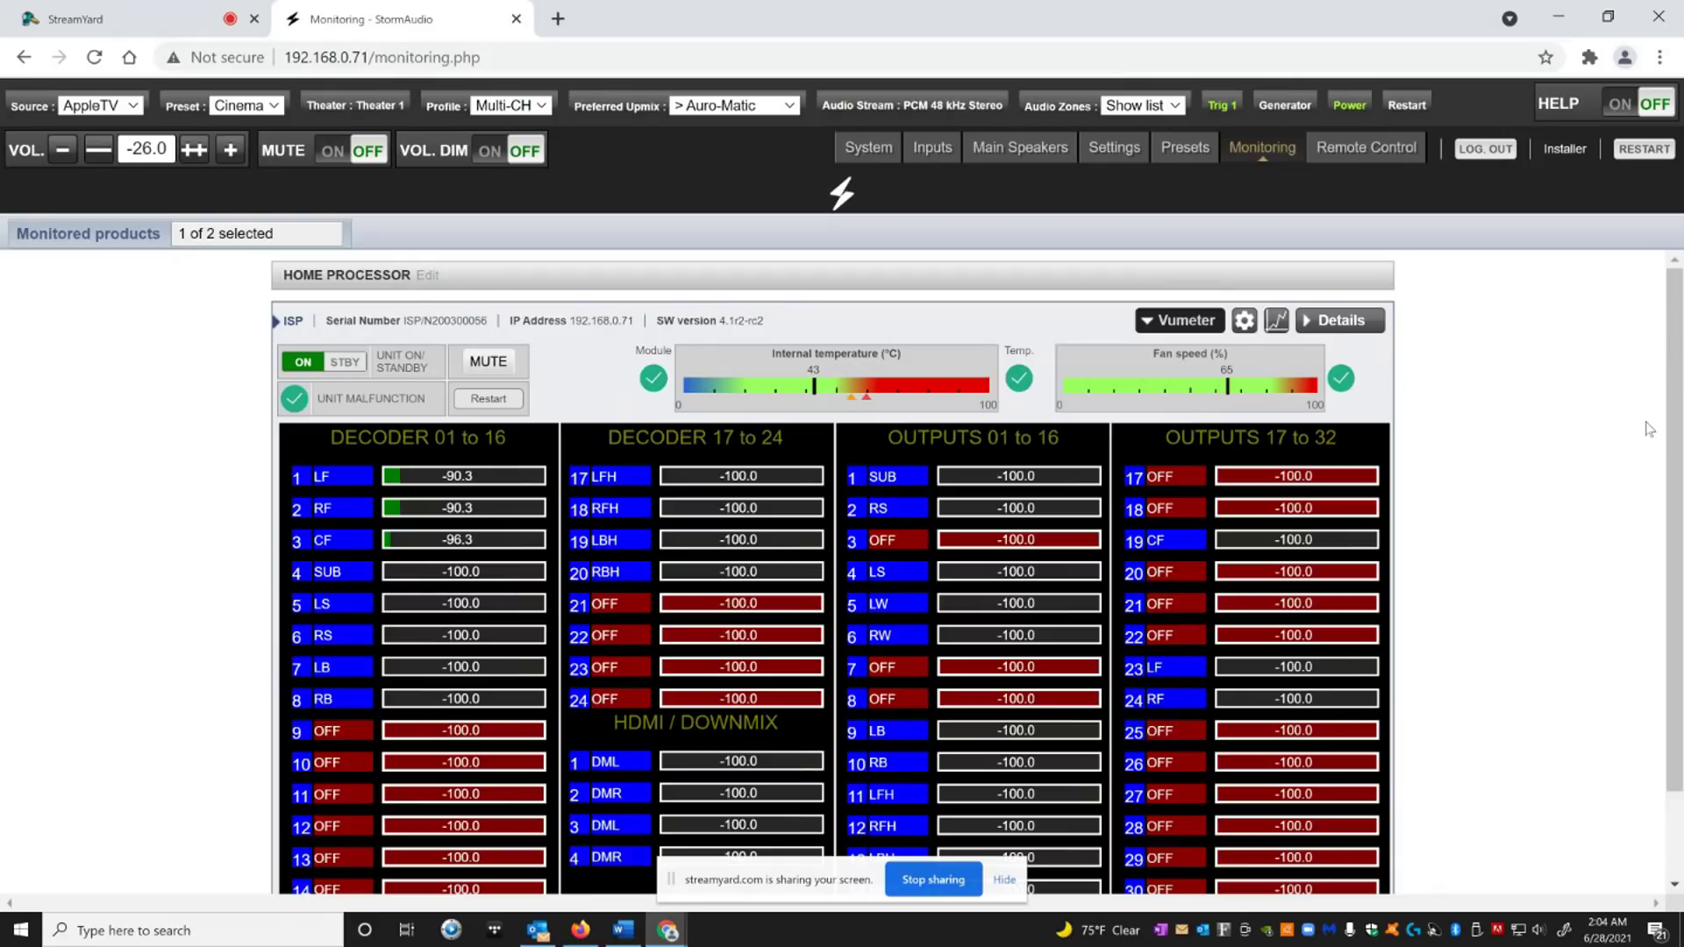
pyautogui.moveTo(1678, 344); pyautogui.dragTo(1677, 369)
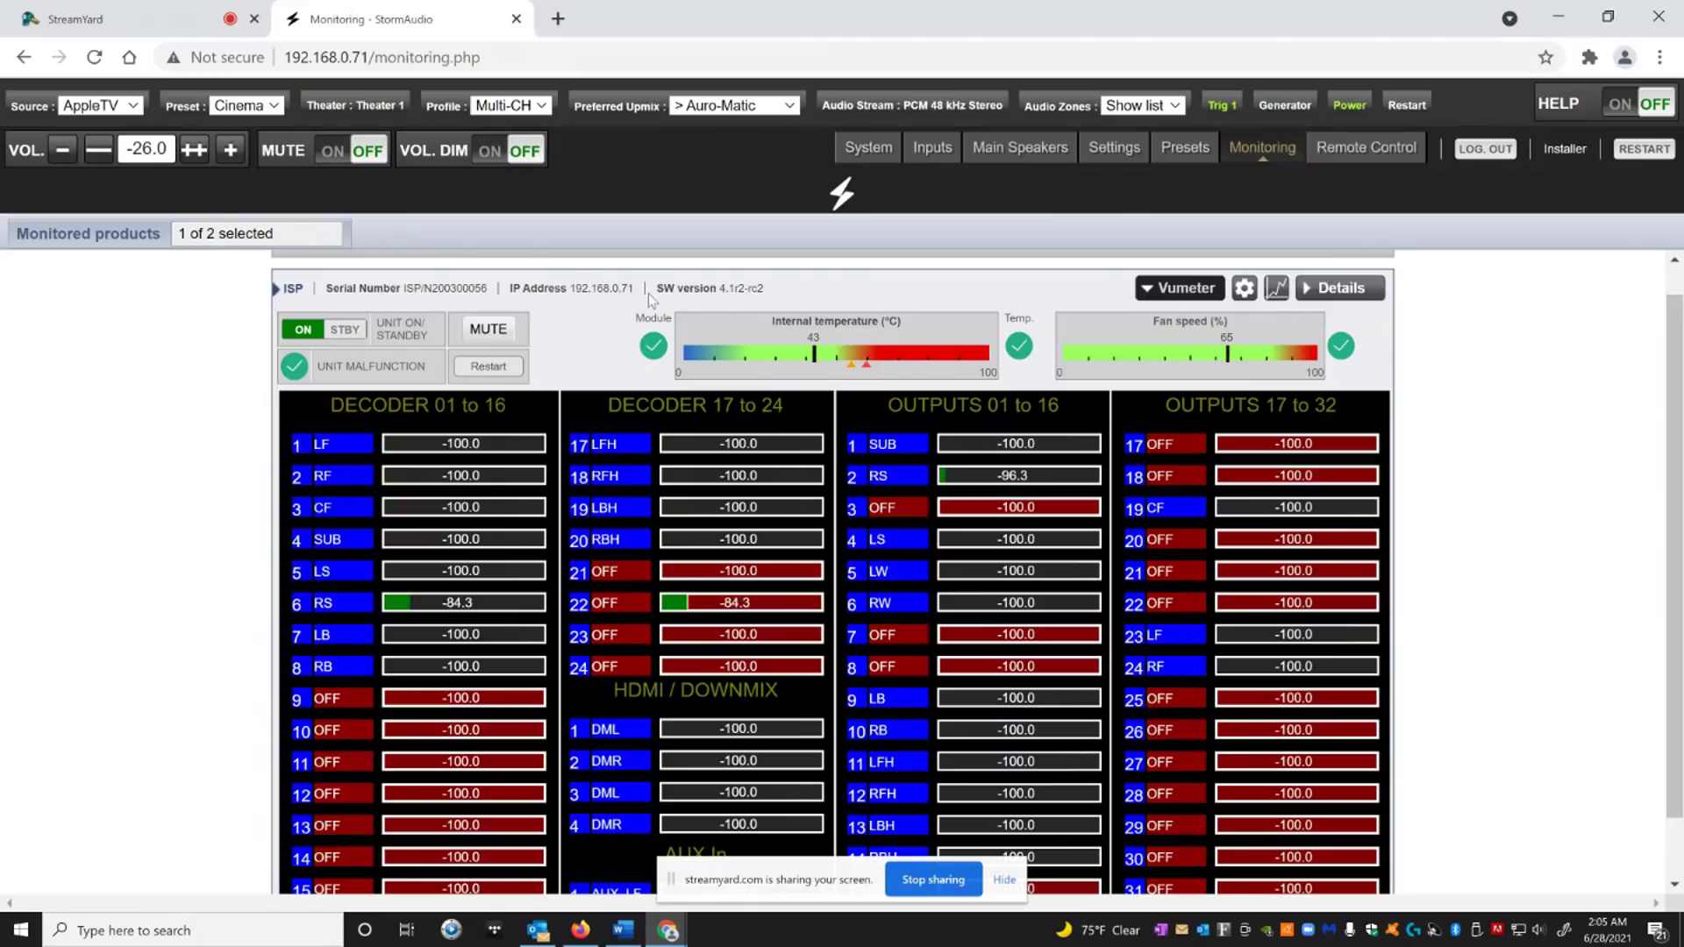
pyautogui.click(993, 153)
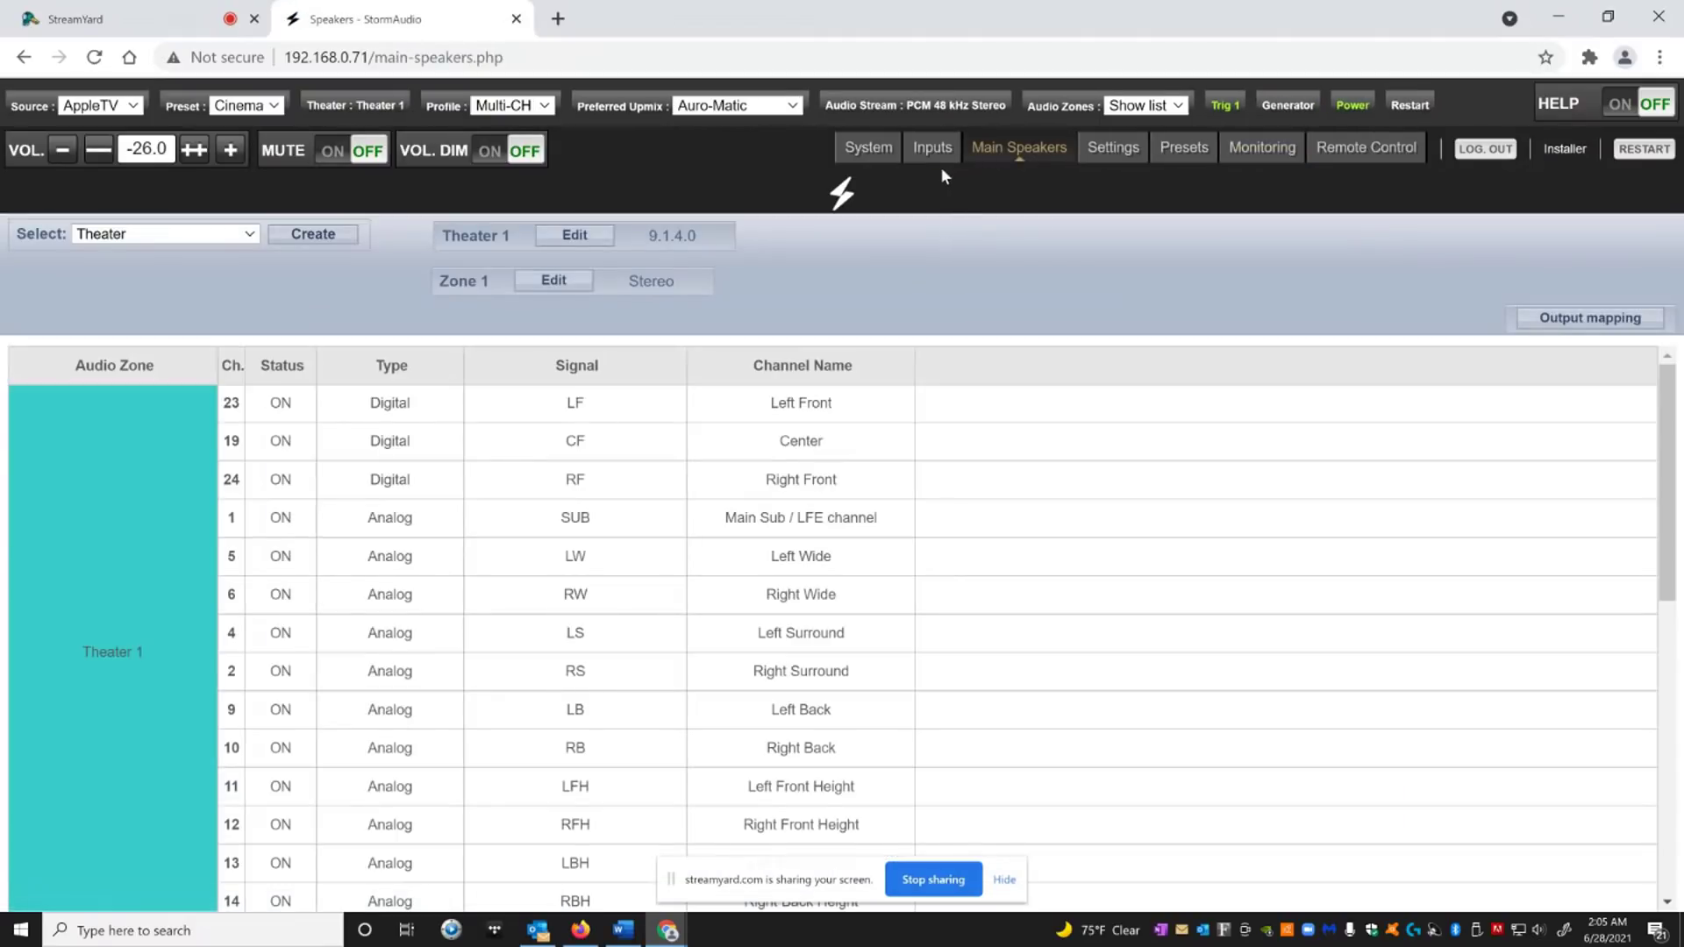
# Edit Theater 1, keep bass management on Expert, and list the 2Ch, PT Test and Multi-CH profiles
pyautogui.click(559, 239)
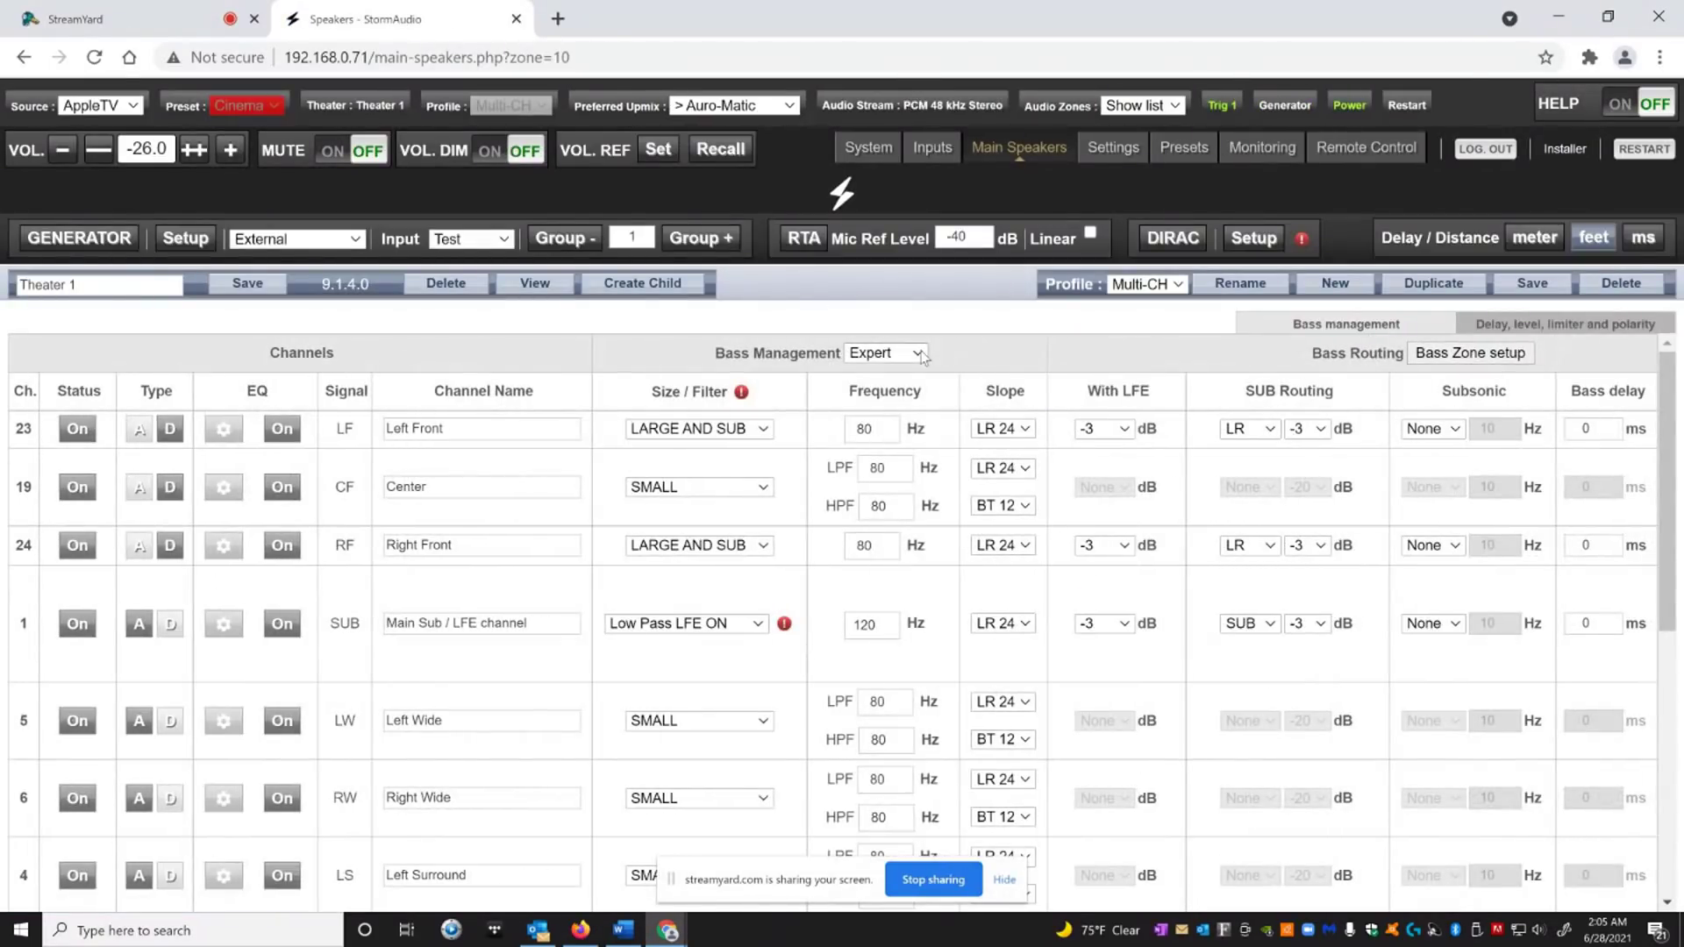
pyautogui.click(918, 353)
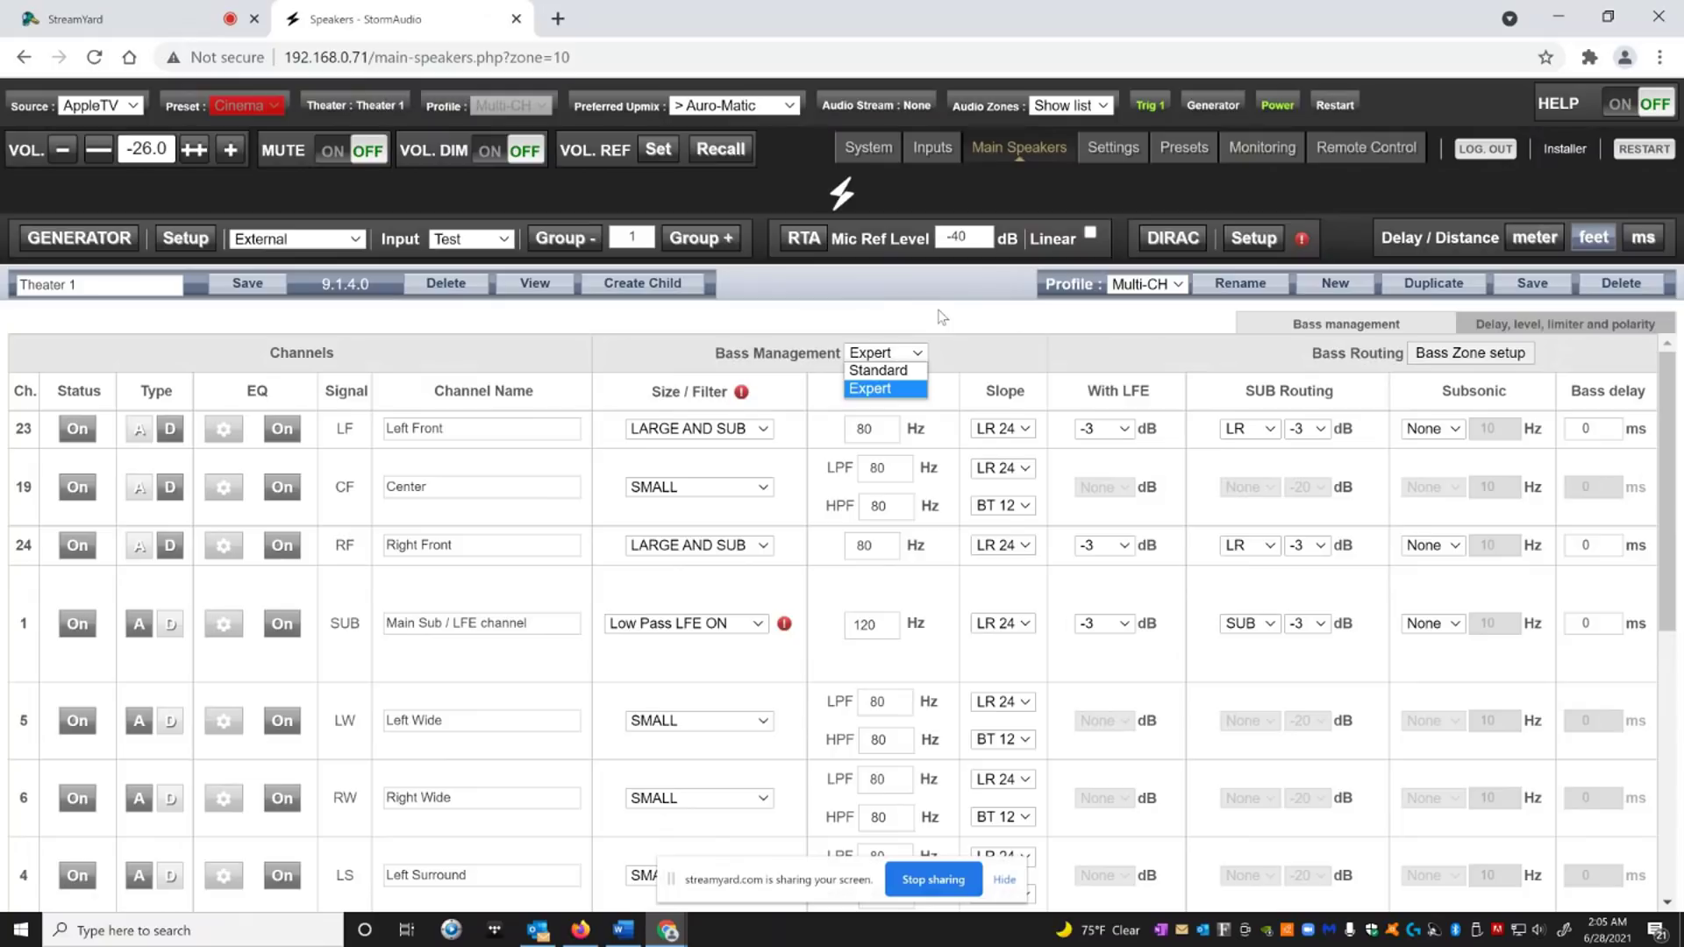
pyautogui.click(939, 321)
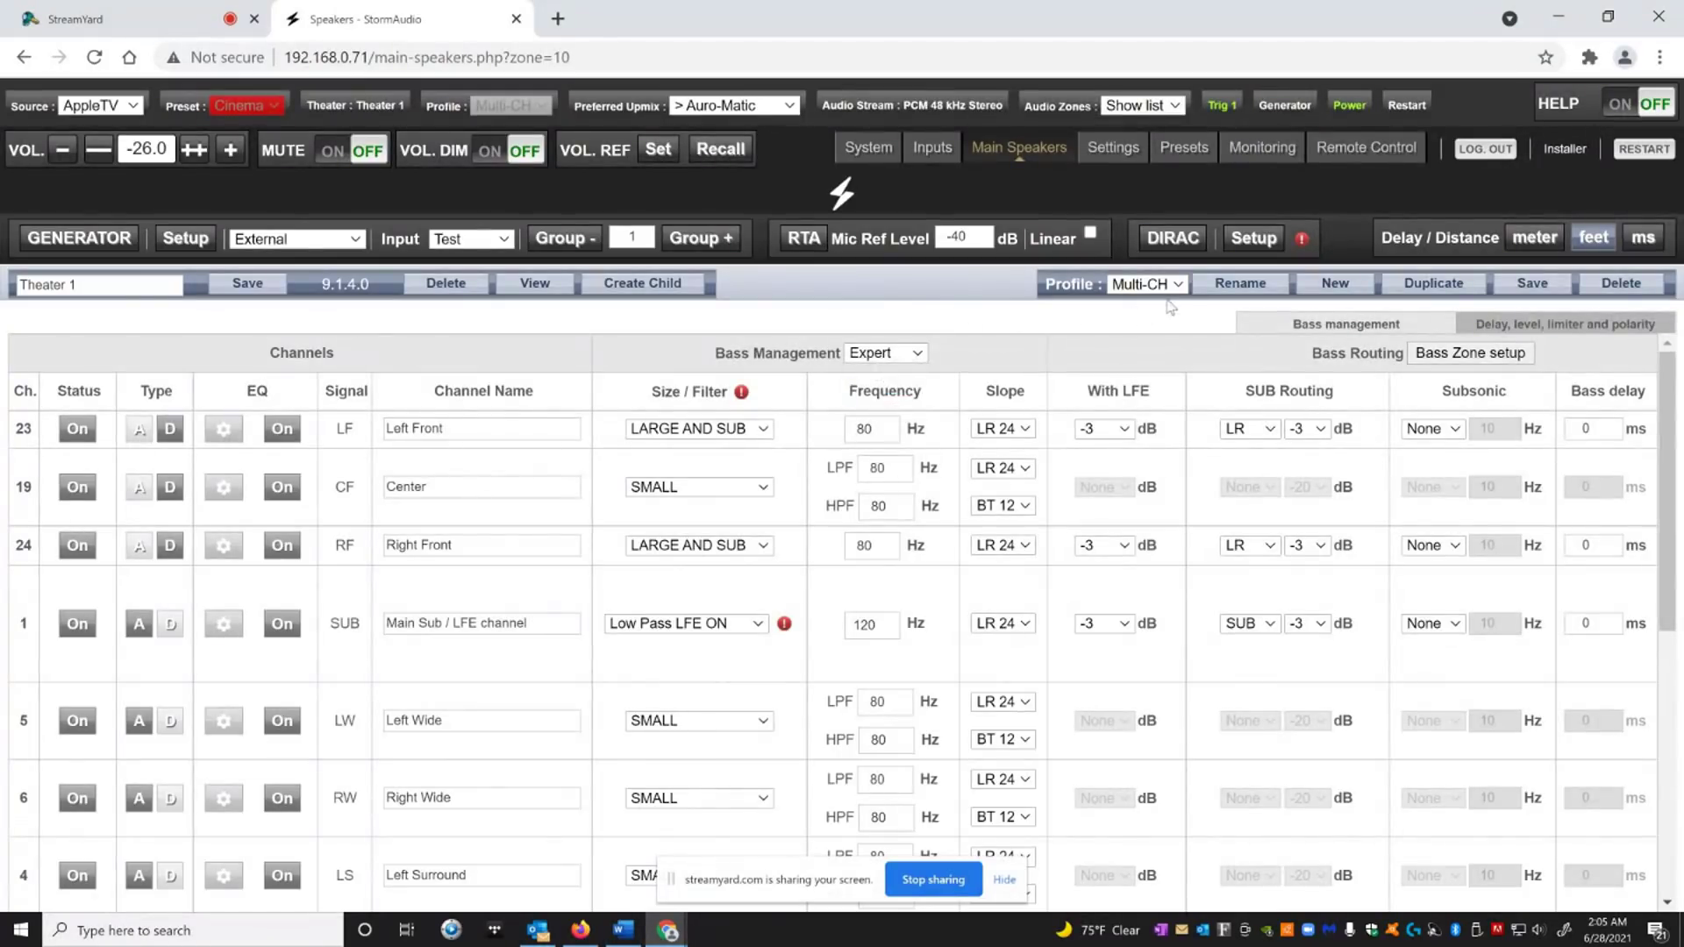
pyautogui.click(1177, 288)
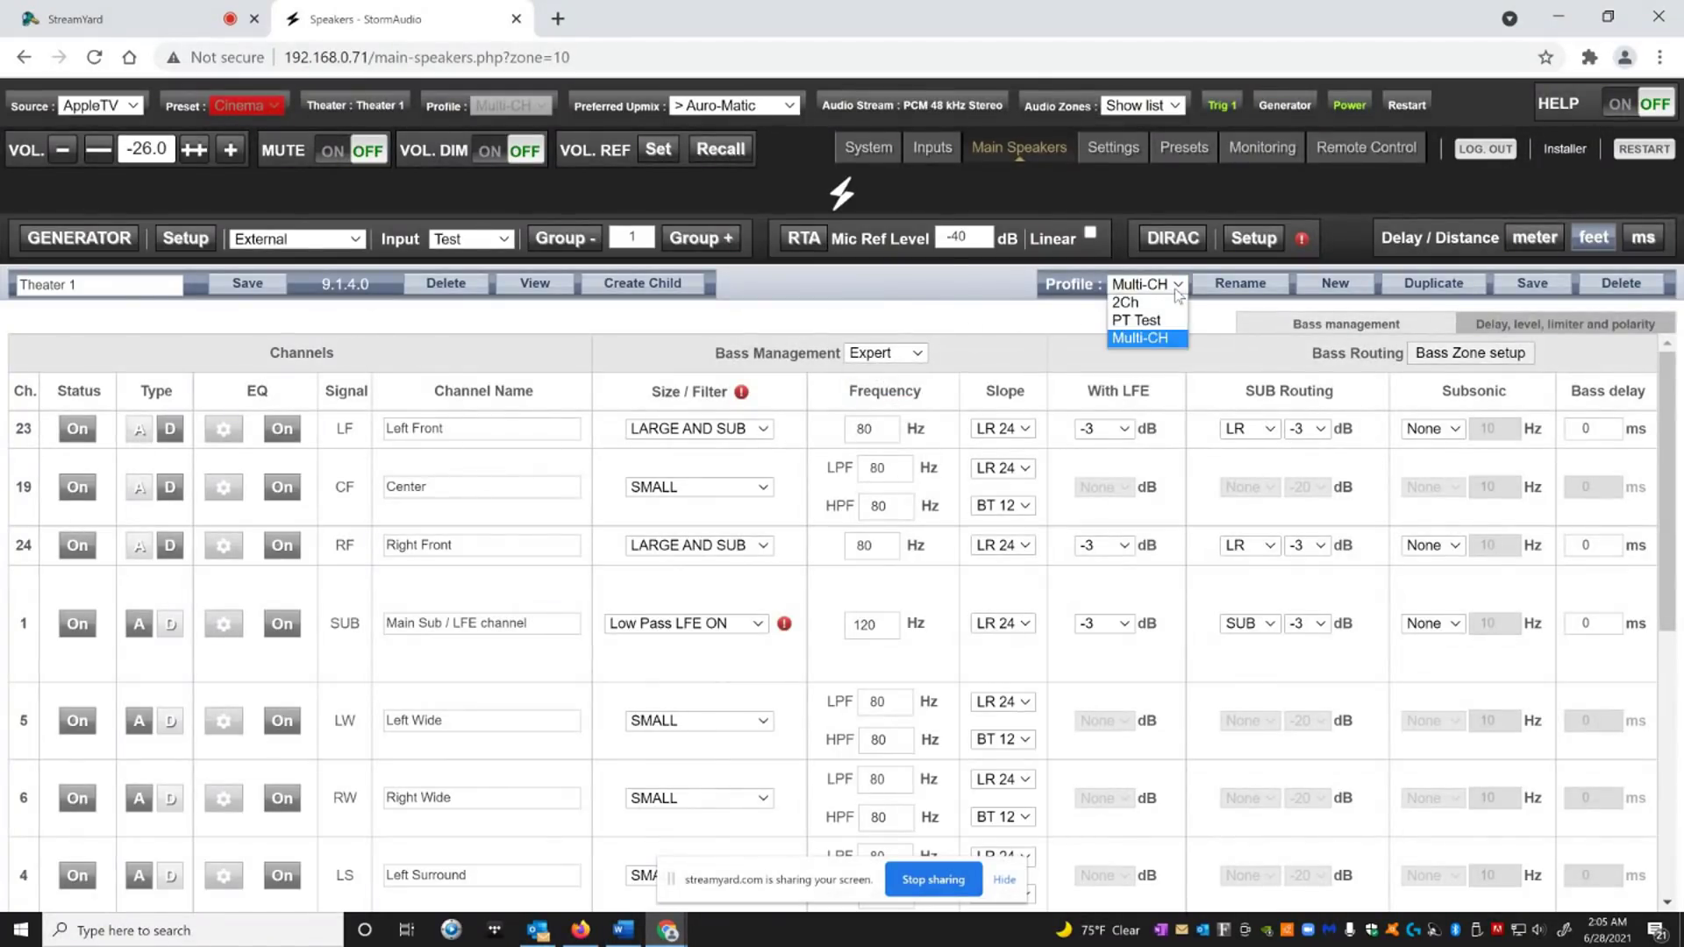
# Switch Theater 1 to the 2Ch profile, then back to Multi-CH
pyautogui.click(1127, 303)
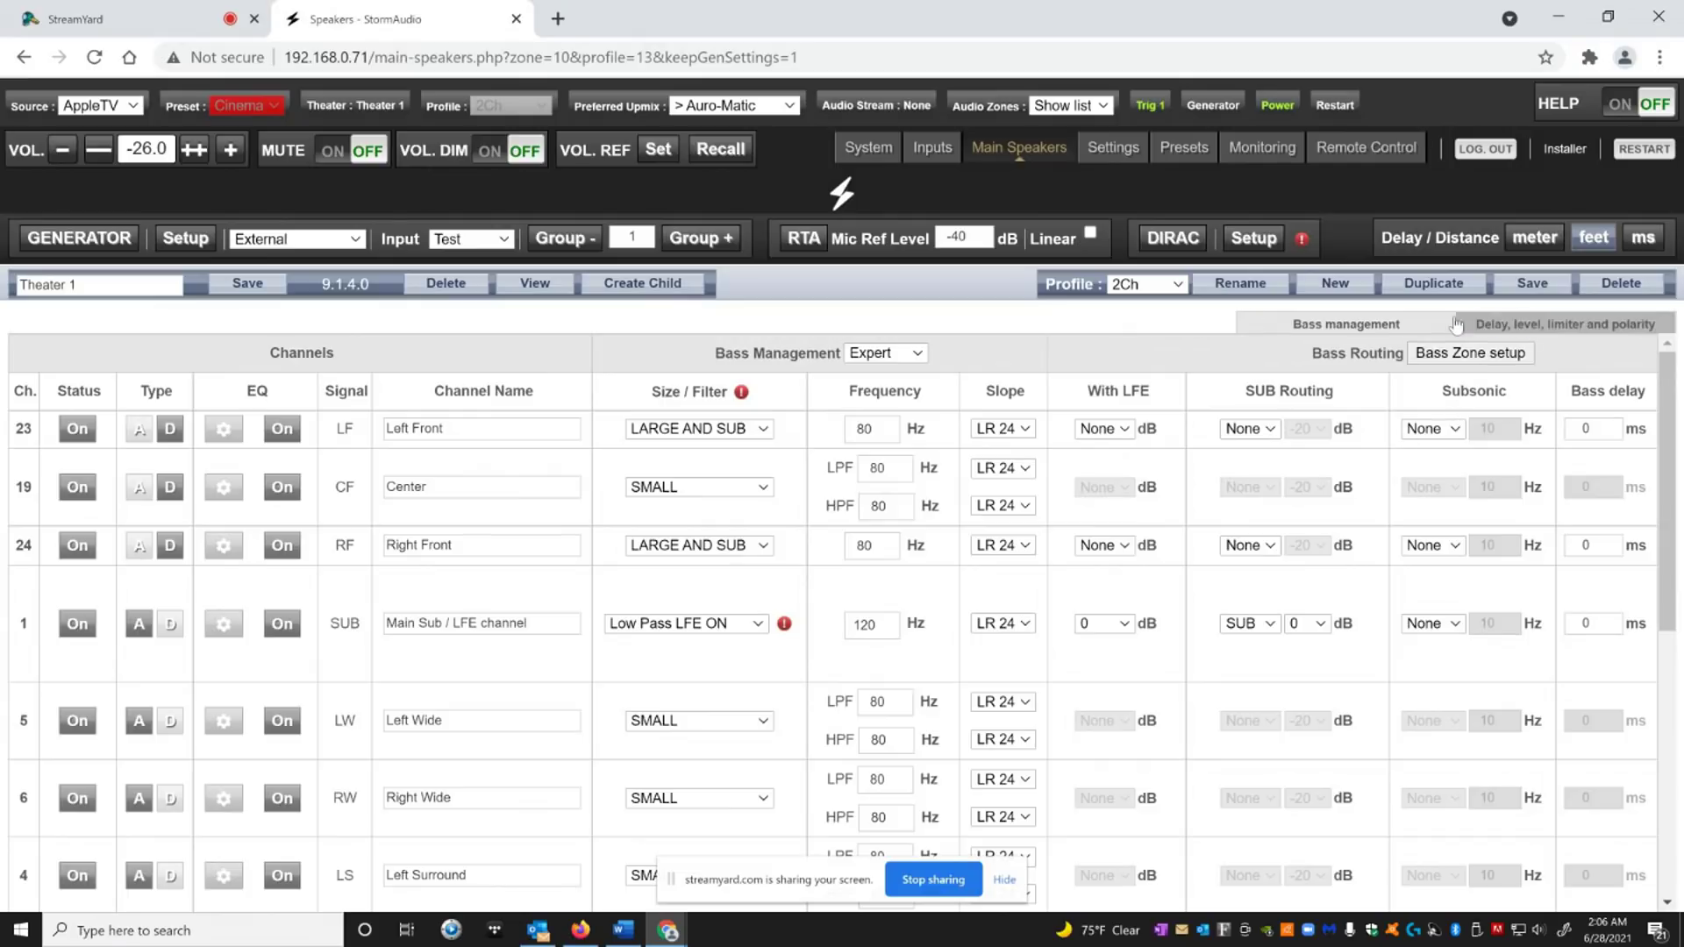
pyautogui.click(1142, 284)
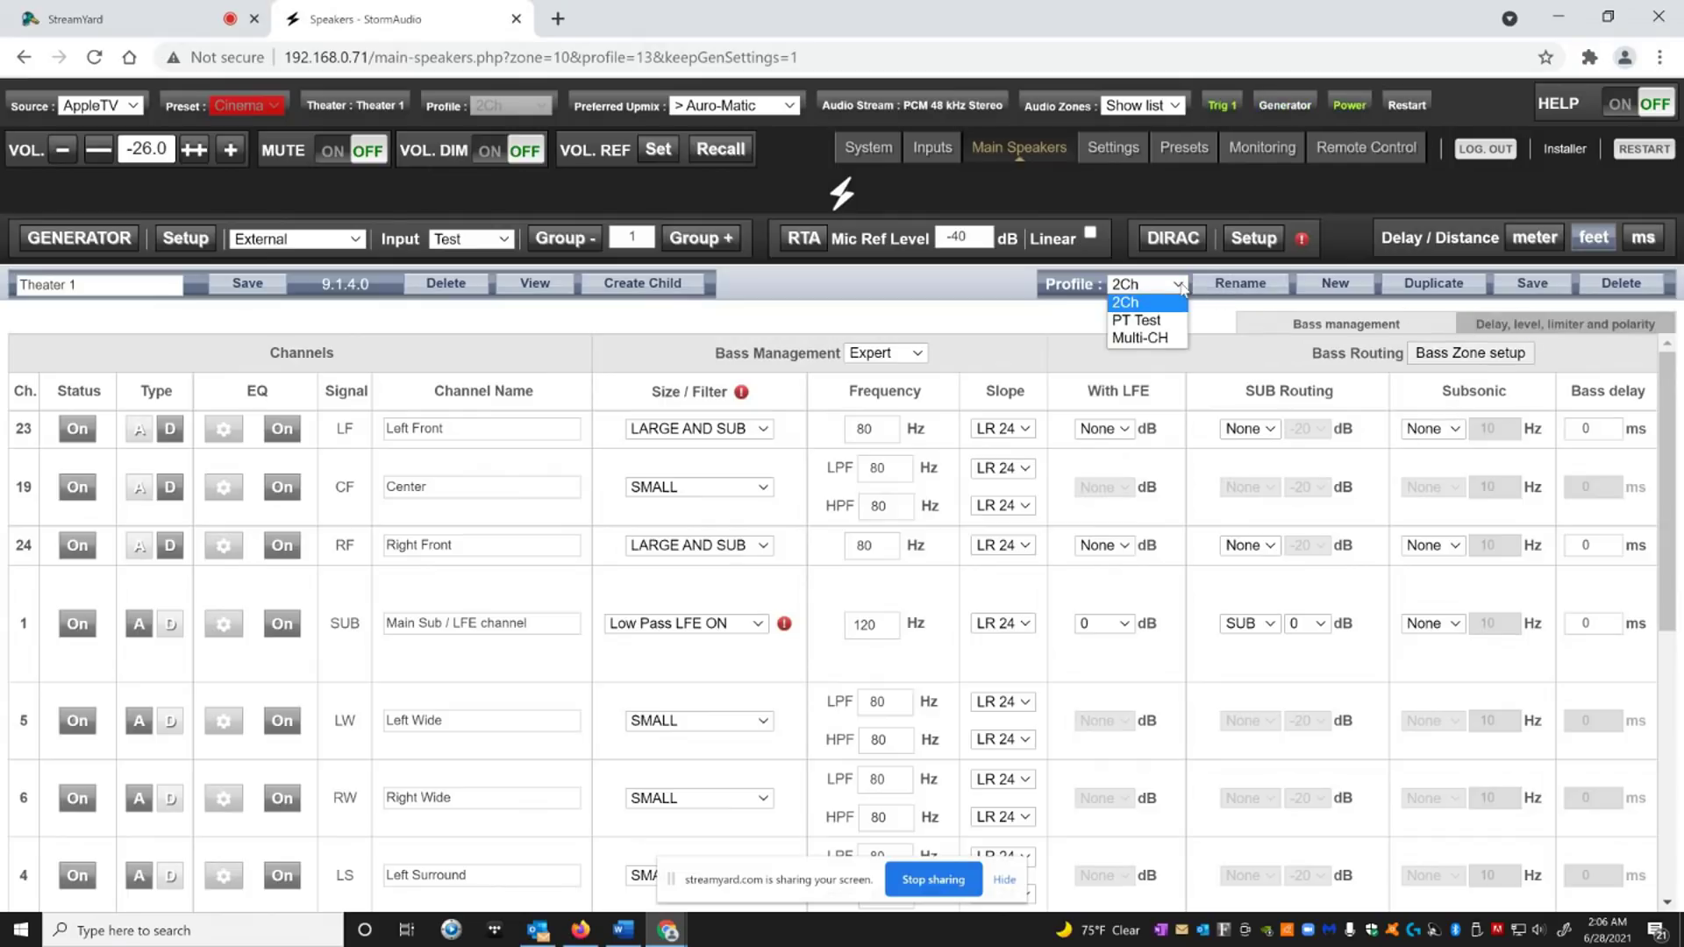
pyautogui.click(1139, 339)
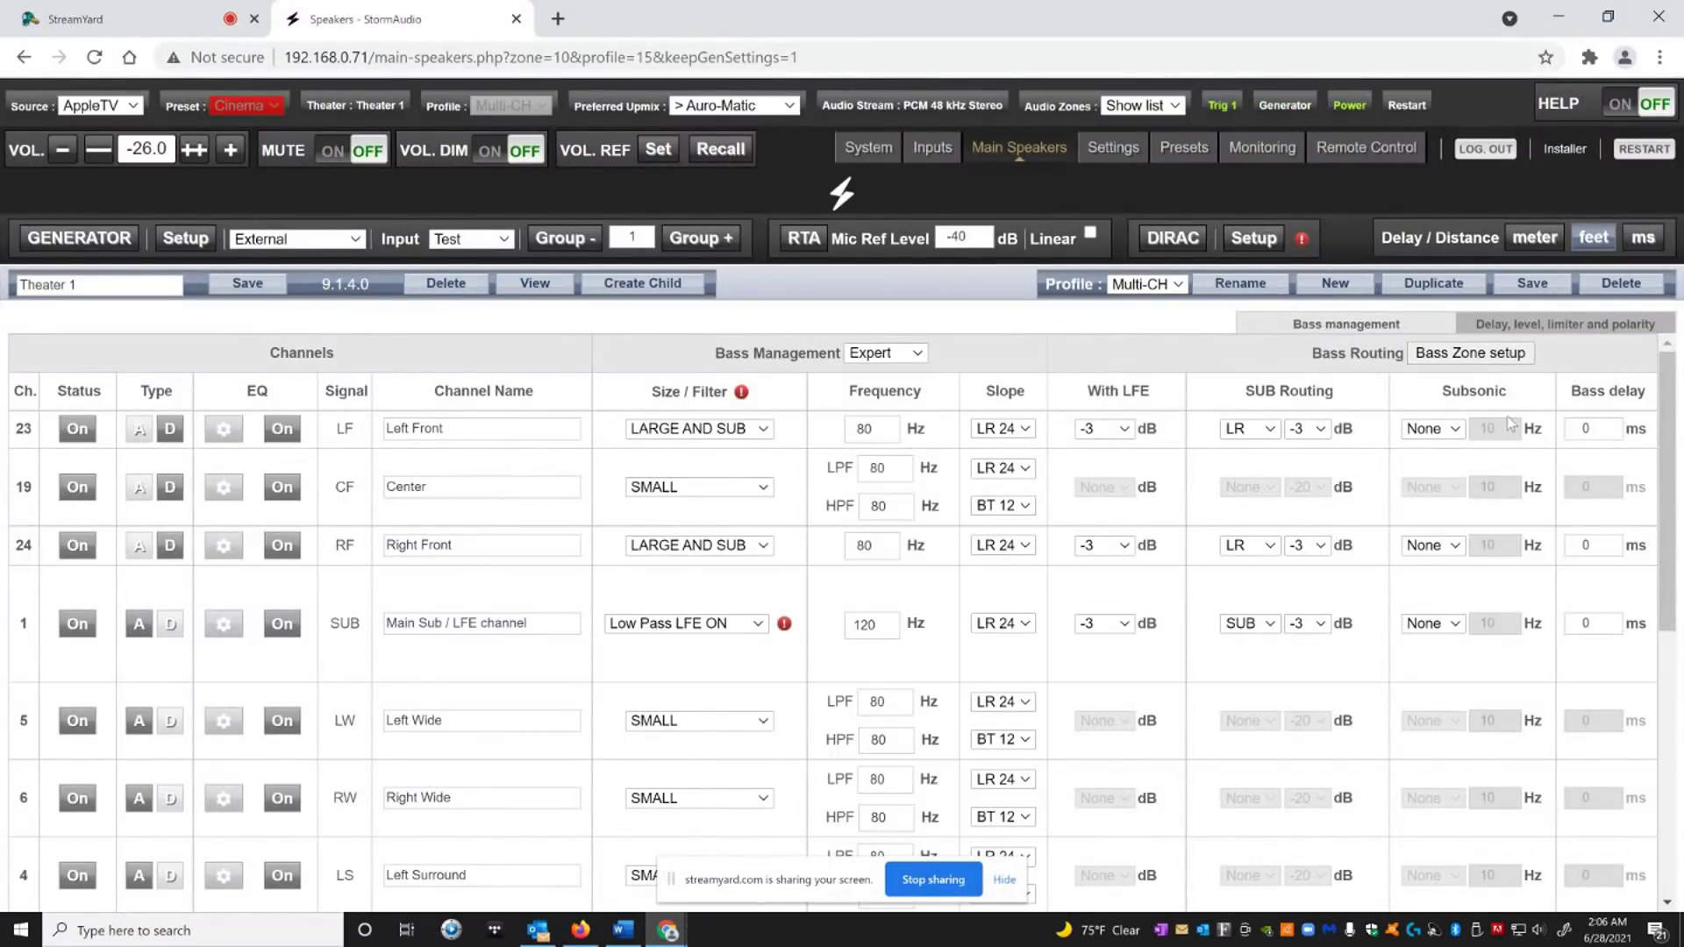
# Glance at the delay, level, limiter and polarity page, then return to Theater 1 bass management
pyautogui.click(1514, 331)
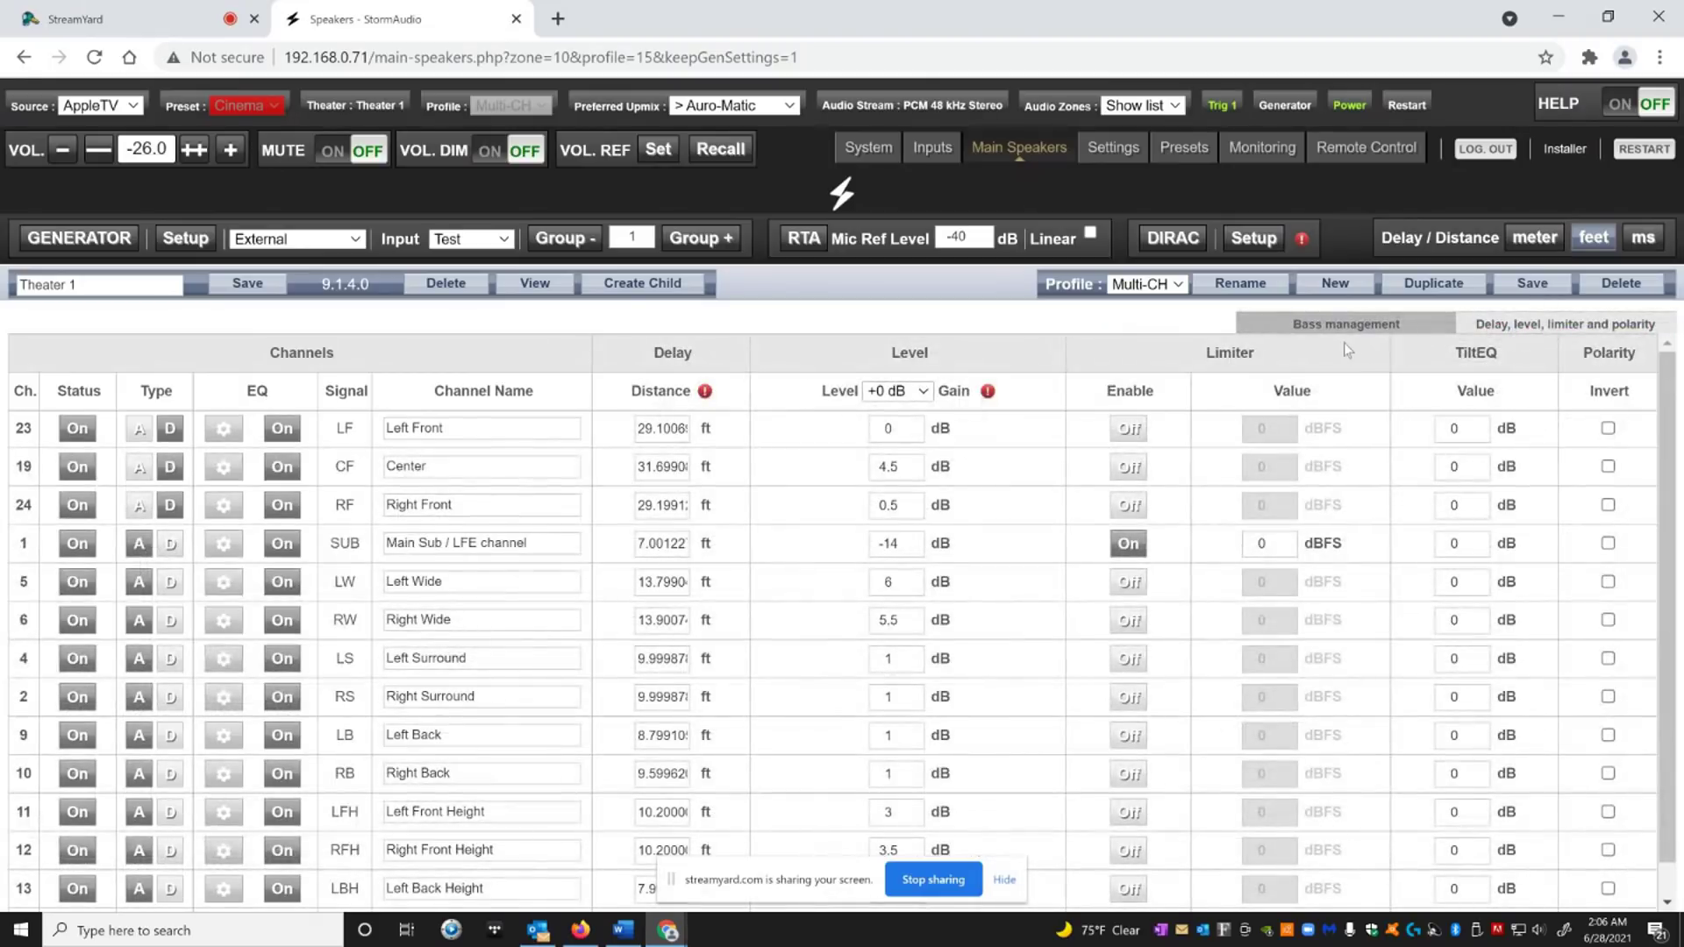
pyautogui.click(1324, 326)
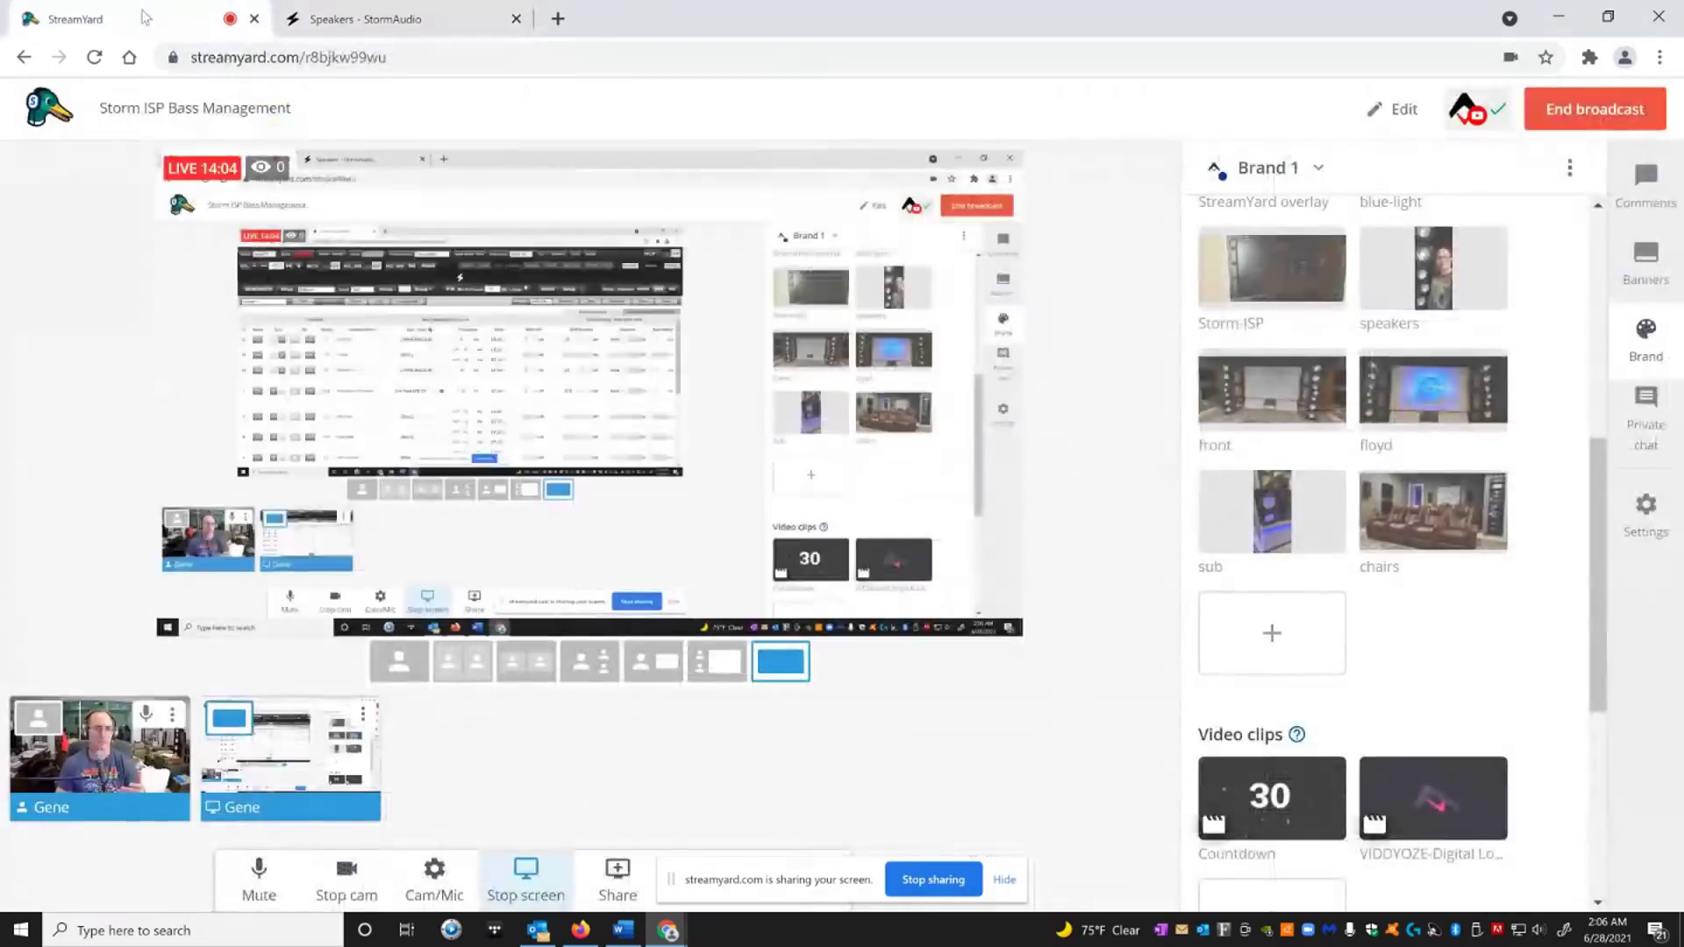
# Switch to the StreamYard studio tab for the Storm ISP Bass Management broadcast
pyautogui.click(145, 18)
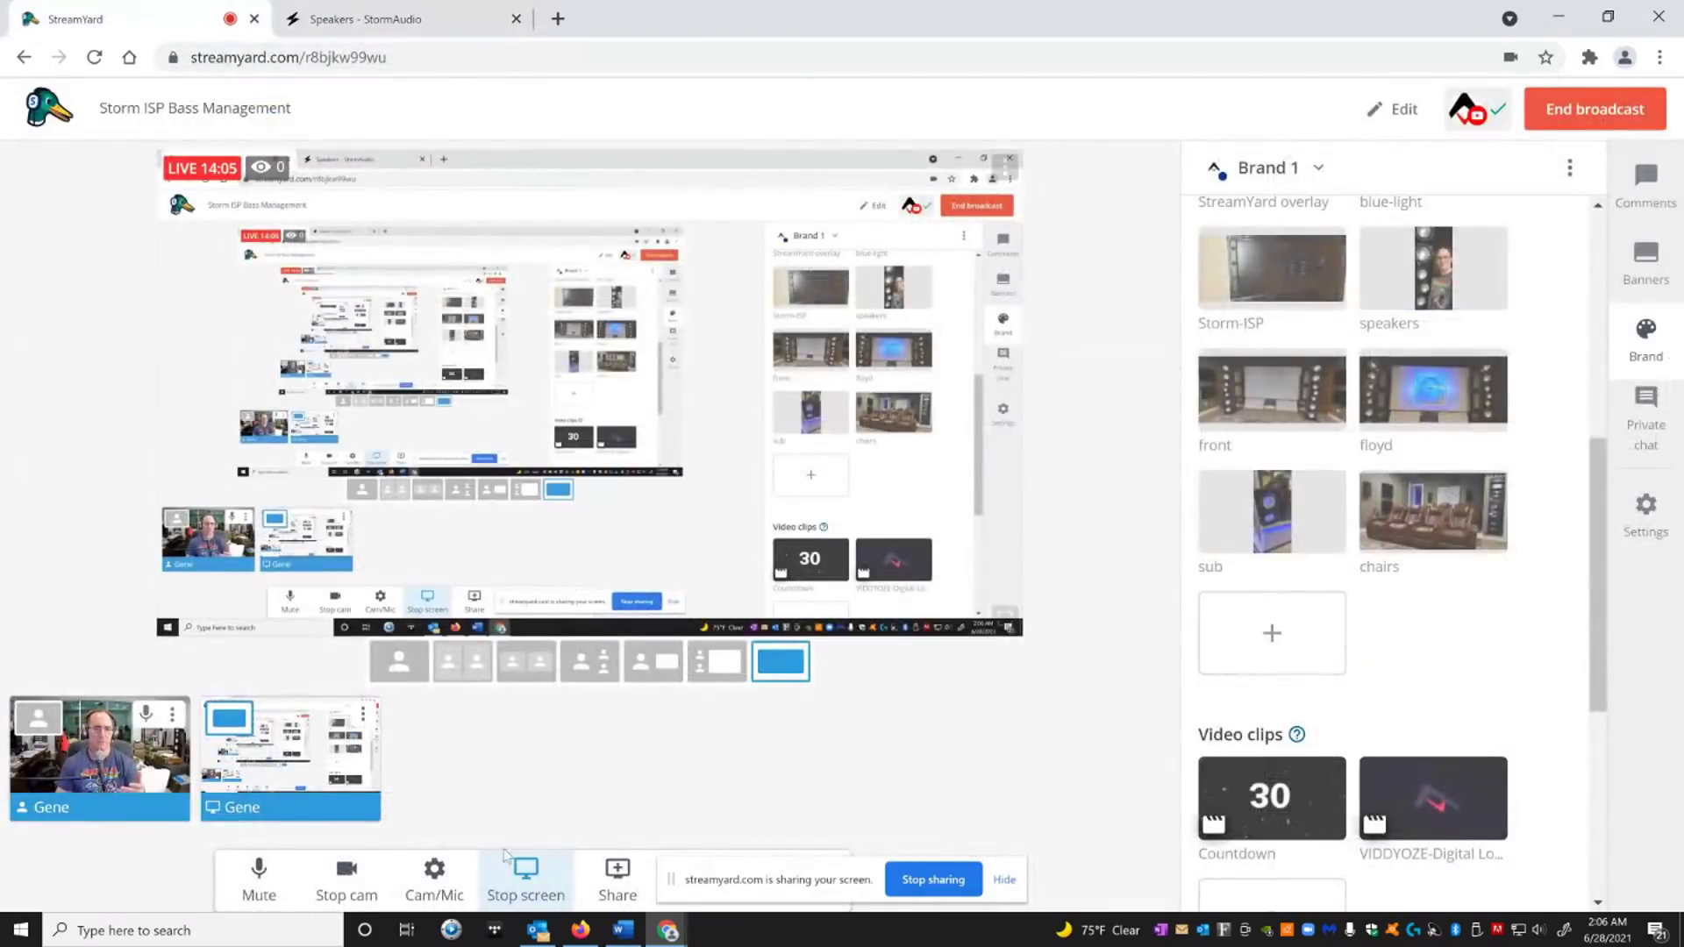